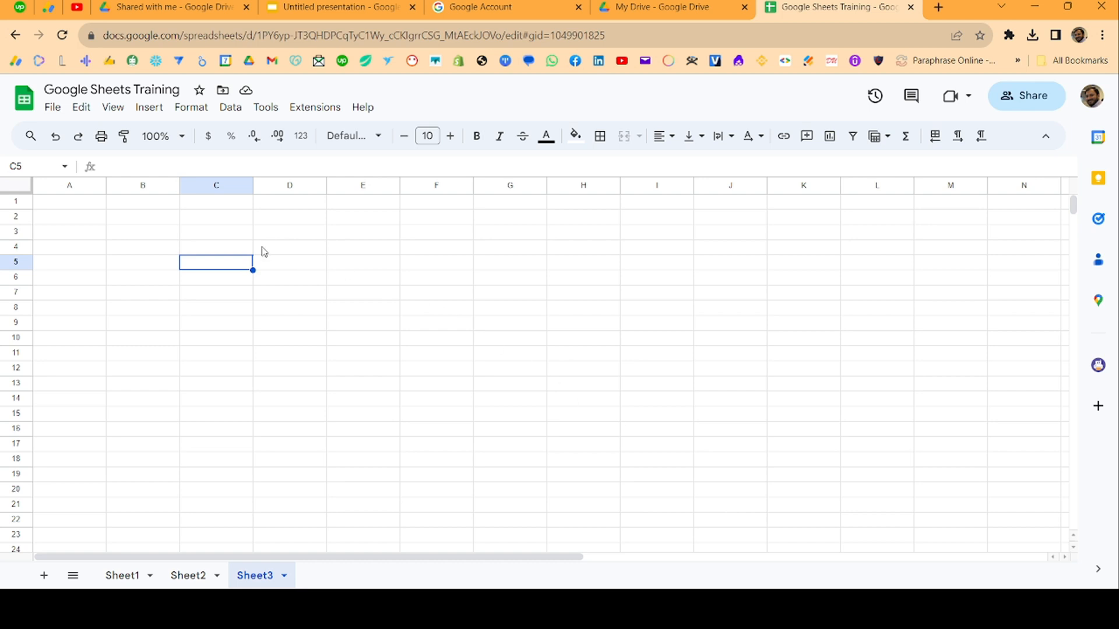
Open the Google Sheets home page from Drive's Google apps grid
left_click(47, 205)
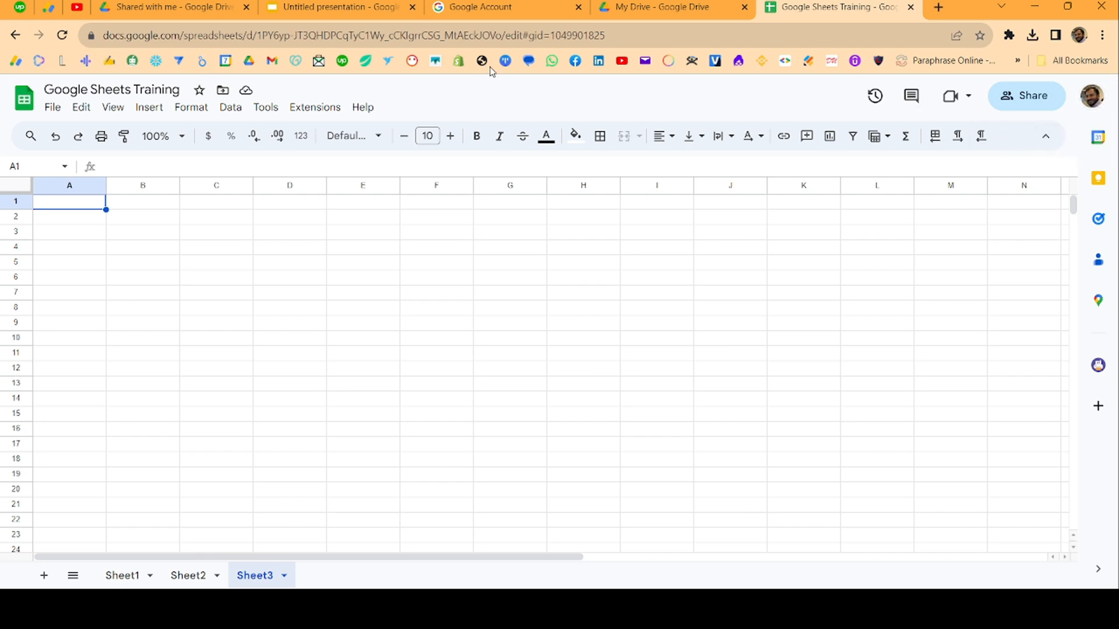
left_click(612, 4)
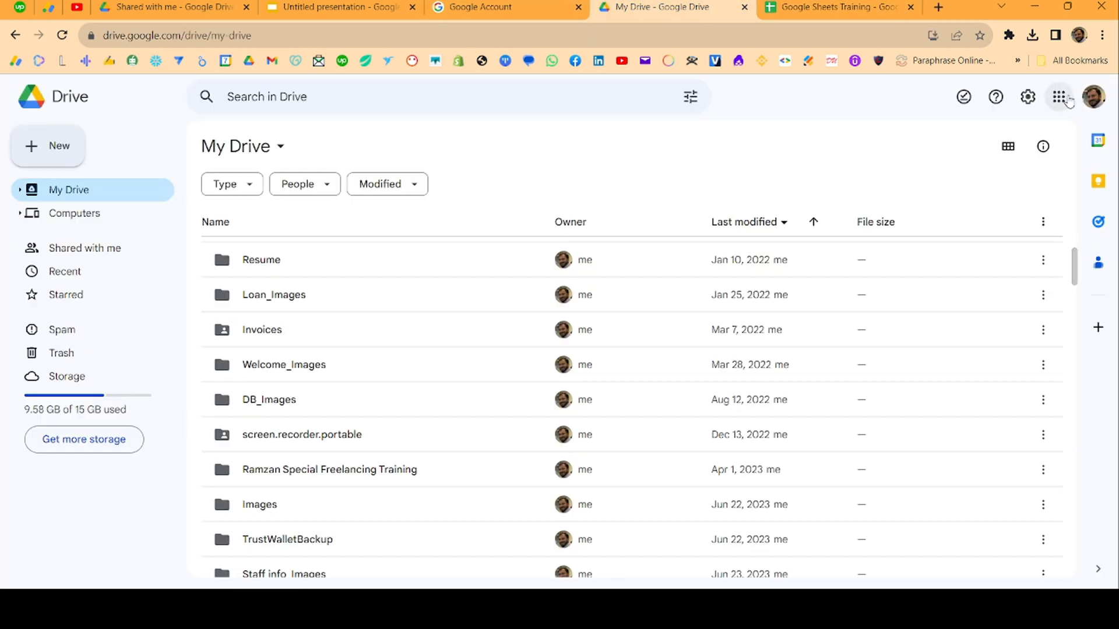
left_click(1060, 96)
scroll(1031, 221, "down", 5)
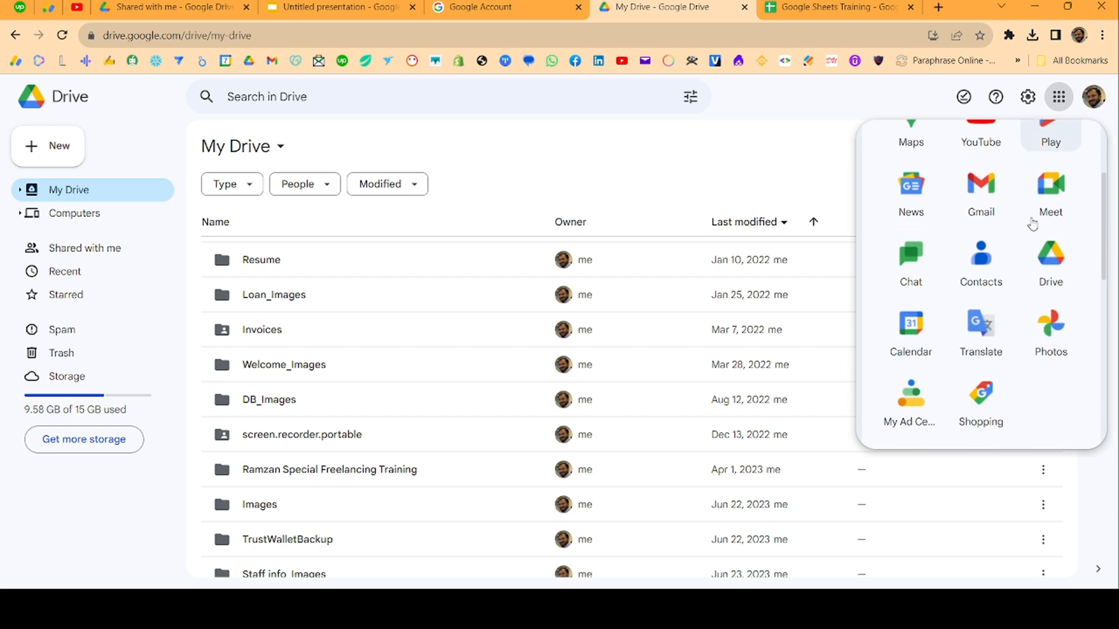
left_click(1038, 348)
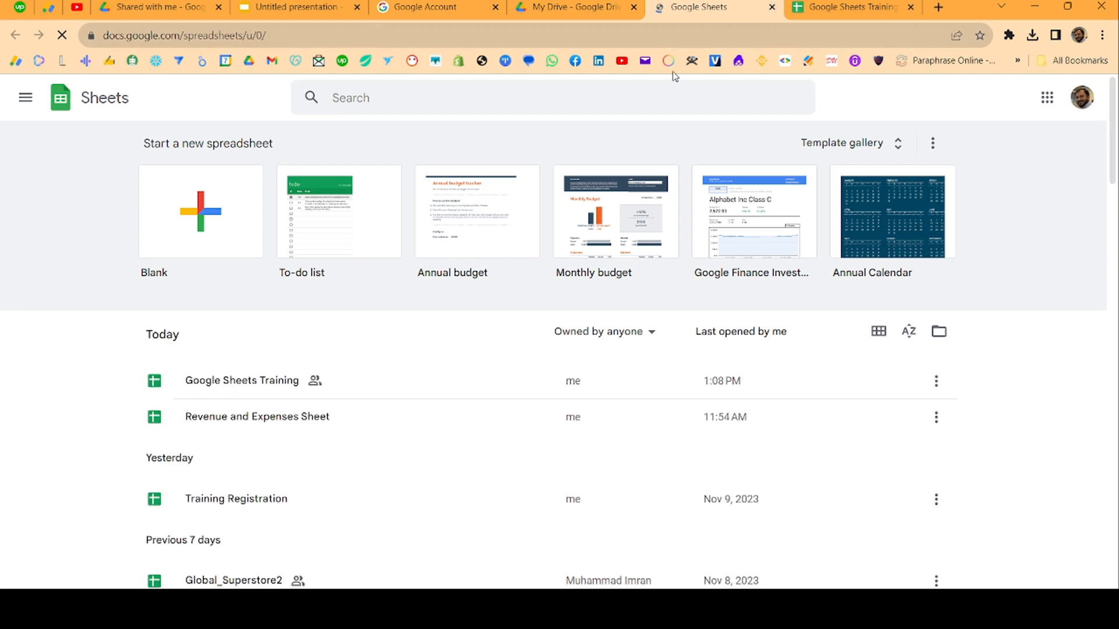
Close the Sheets home page and the Training spreadsheet tabs, returning to My Drive
left_click(771, 7)
left_click(794, 3)
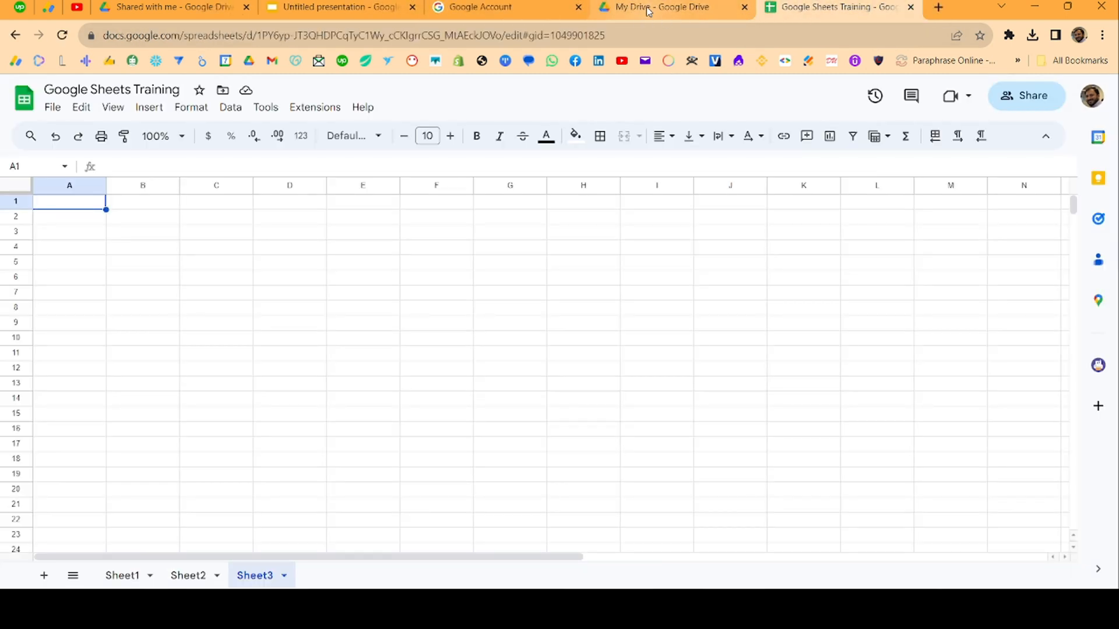
left_click(910, 7)
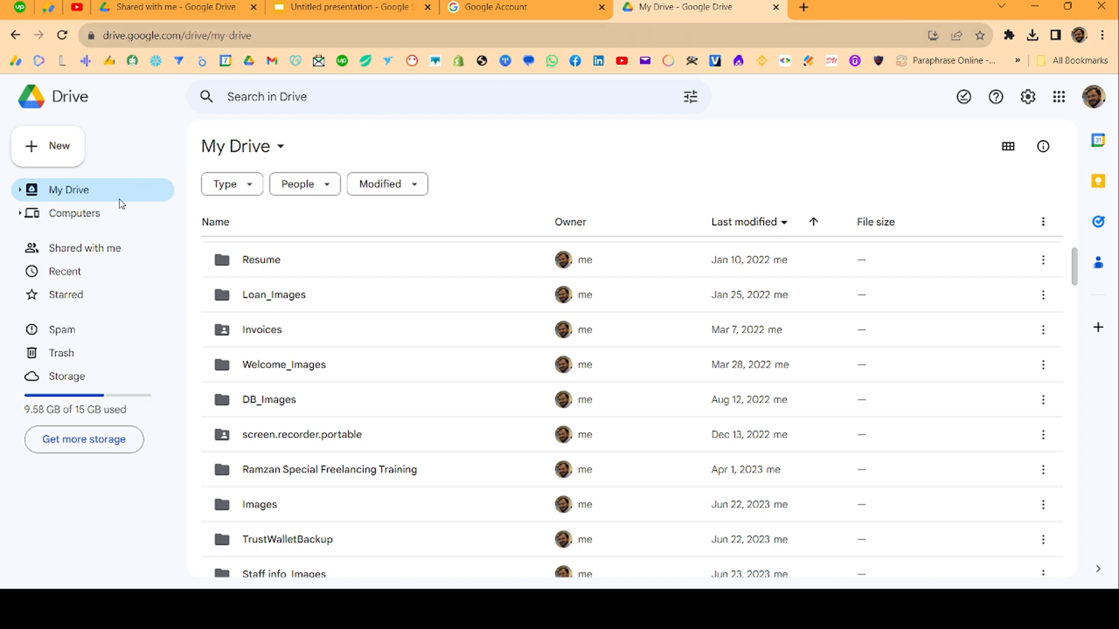
scroll(347, 283, "down", 5)
scroll(407, 292, "up", 5)
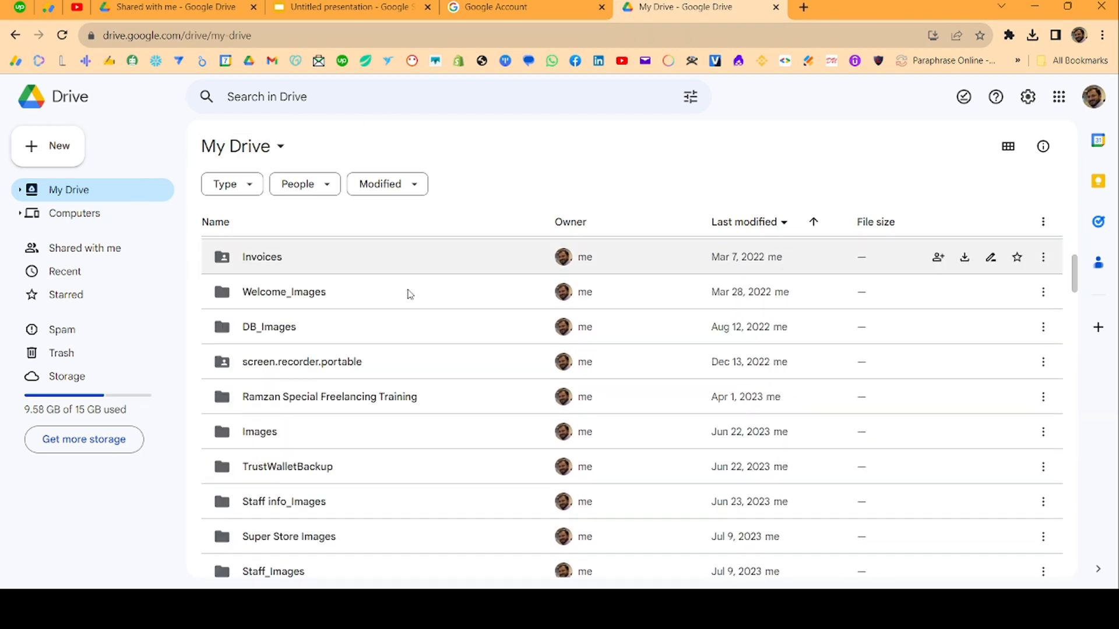
left_click(397, 98)
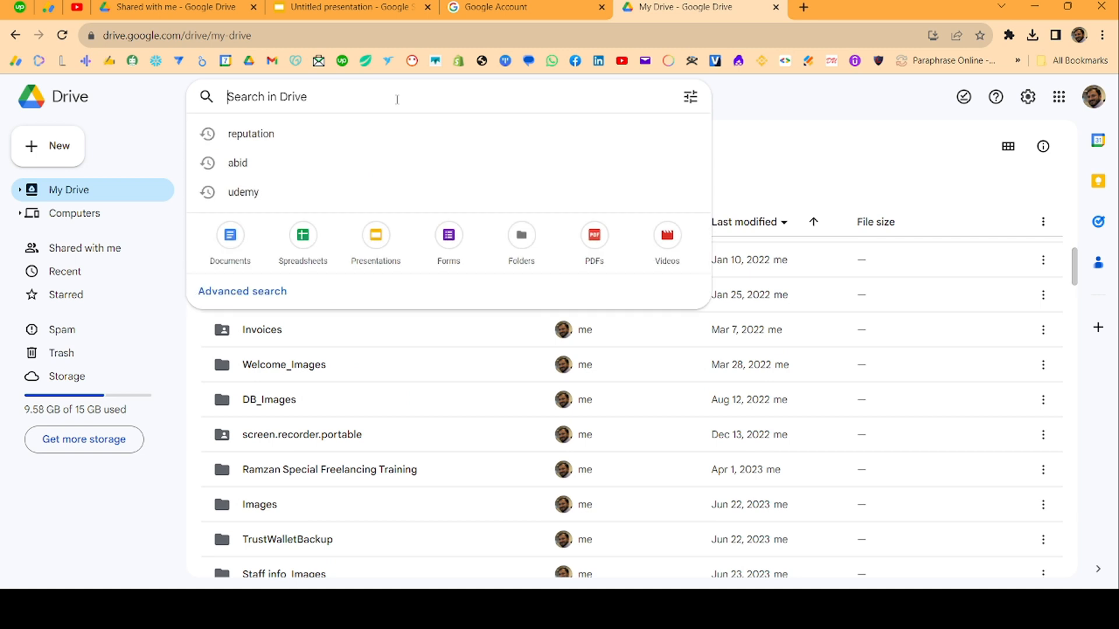
Search Drive for 'google sheets' and open Google Sheets Training from the results
type("google sheet")
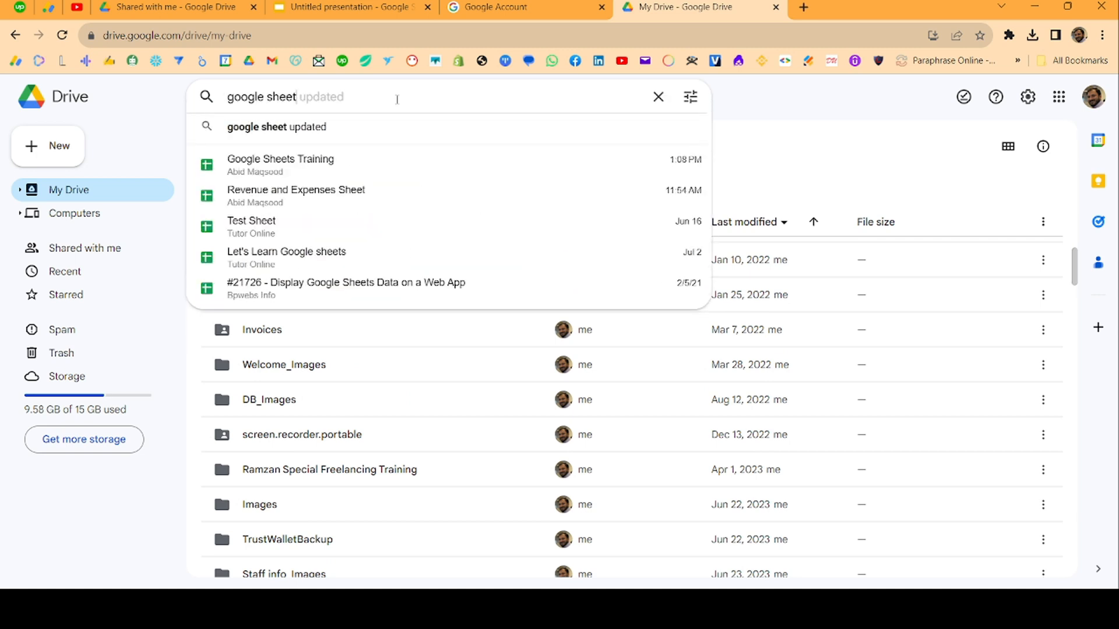
key("Tab")
key("shift+Left")
key("shift+Left")
key("shift+Left")
key("shift+Left")
key("shift+Left")
key("shift+Left")
key("shift+Left")
key("shift+Left")
key("shift+Left")
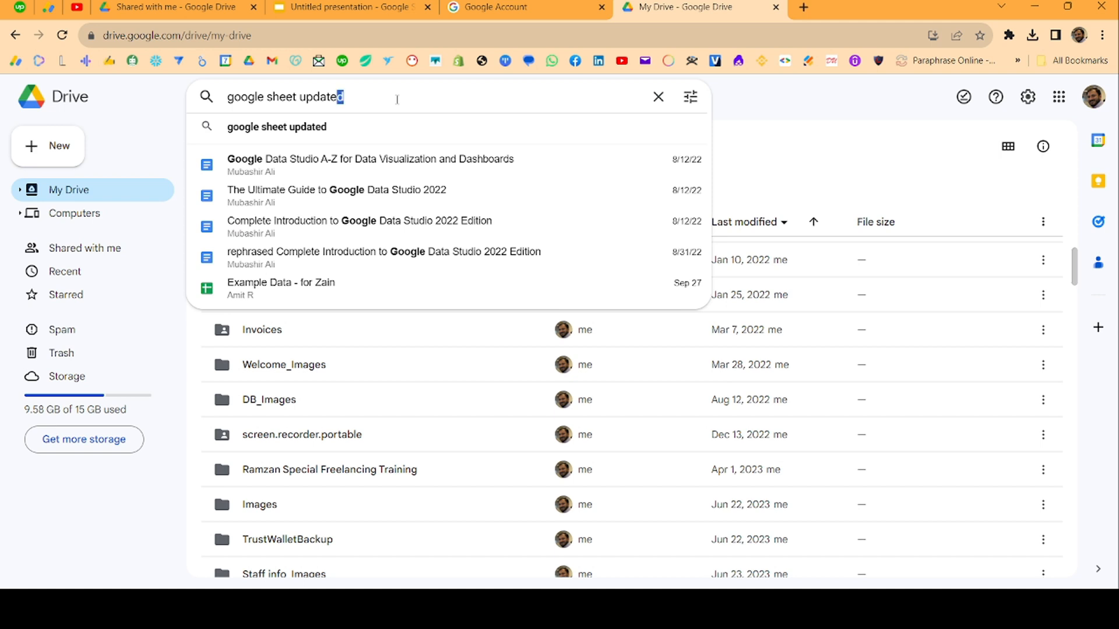
key("shift+Right")
type("s")
key("Return")
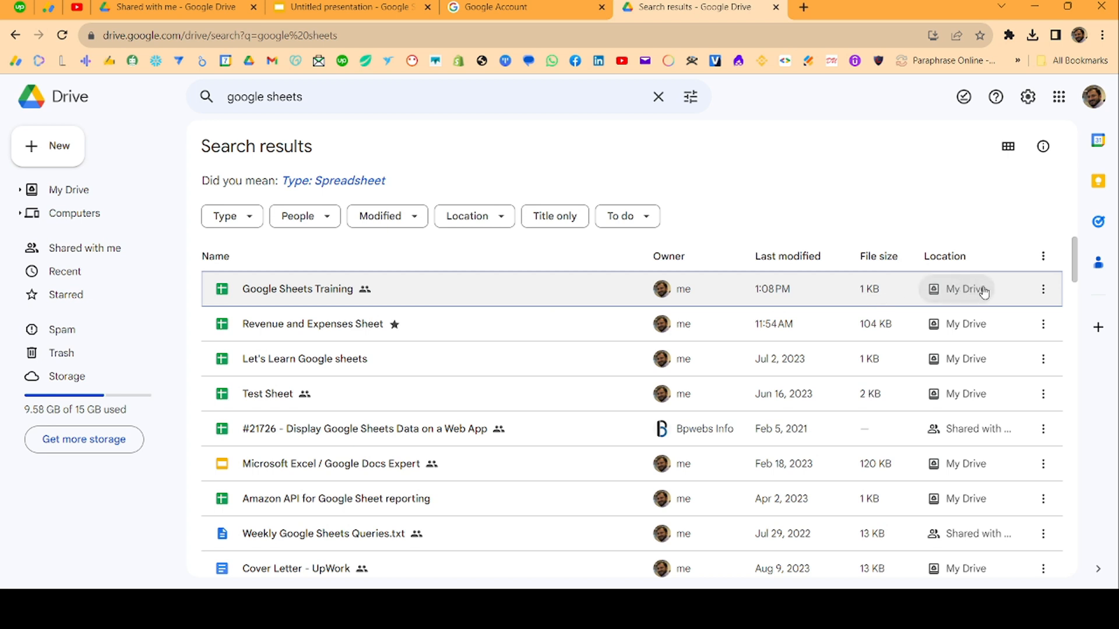
double_click(284, 292)
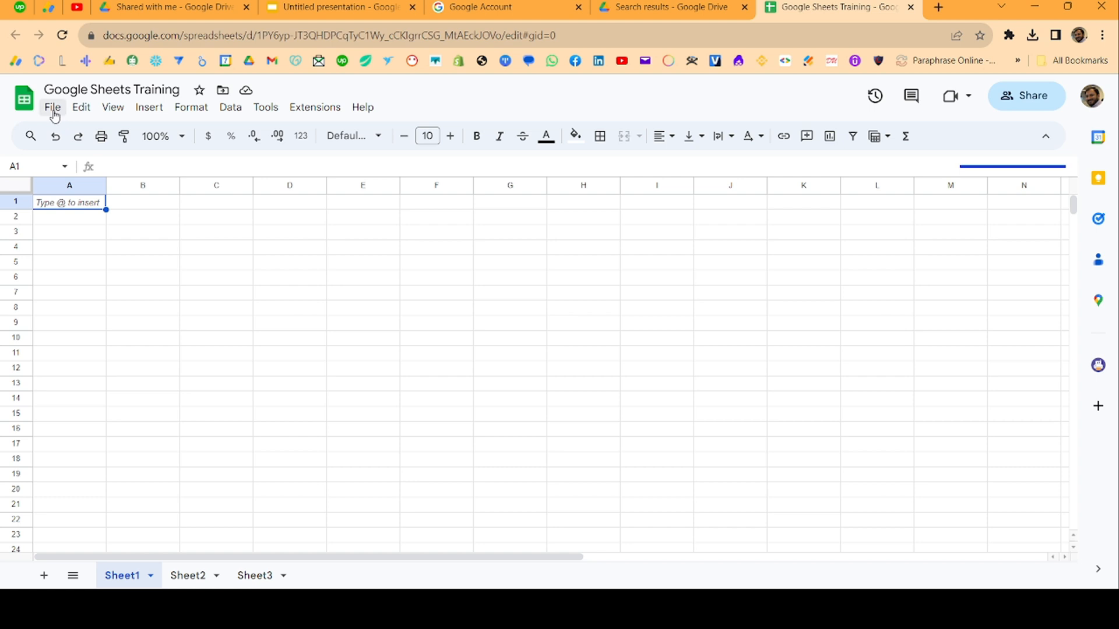
left_click(24, 186)
left_click(153, 254)
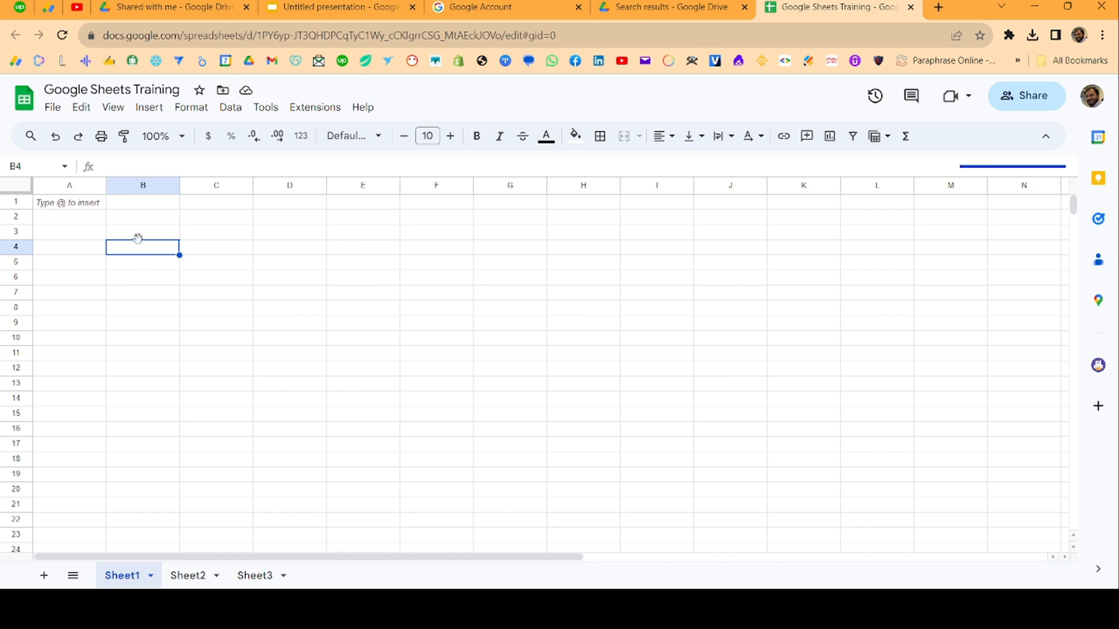
left_click(139, 233)
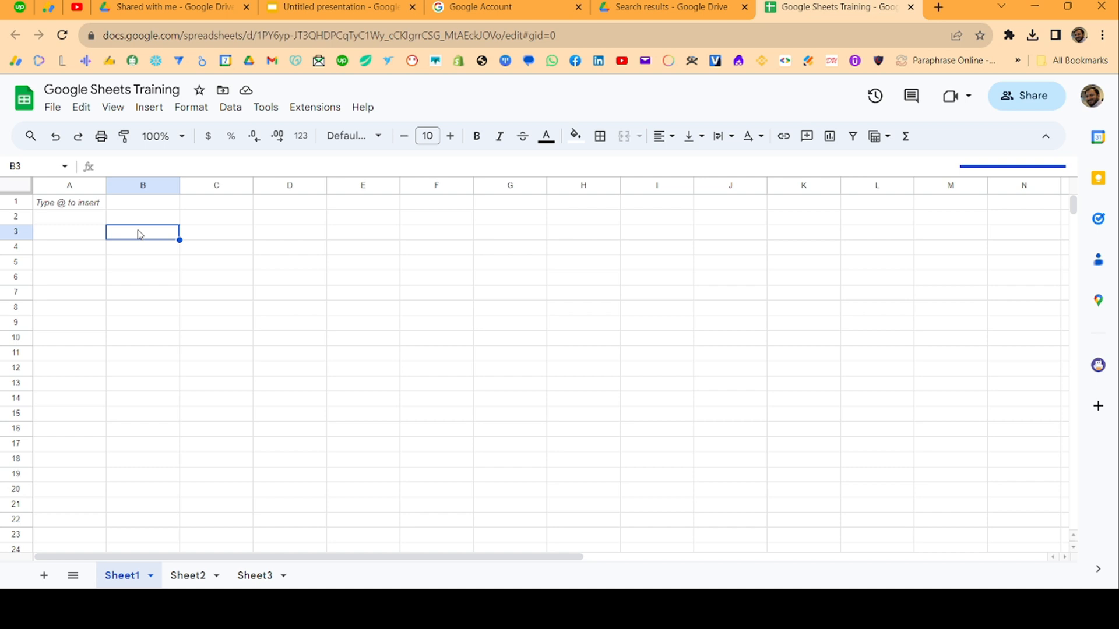
left_click(74, 187)
left_click(153, 187)
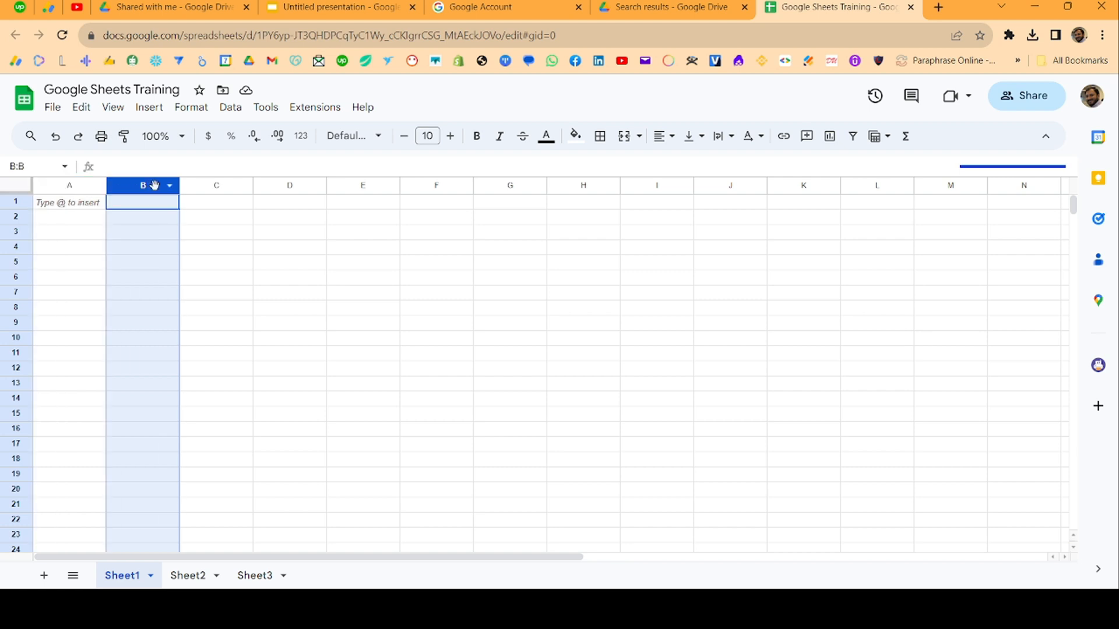
left_click(202, 185)
left_click(308, 182)
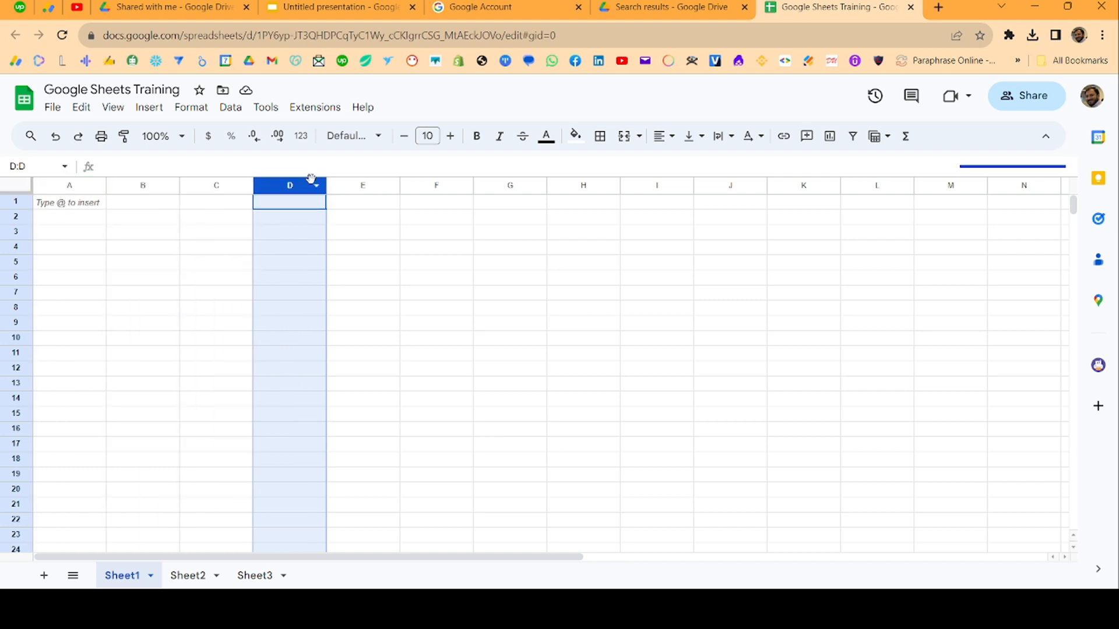
left_click(345, 182)
left_click(421, 187)
key("ctrl+Right")
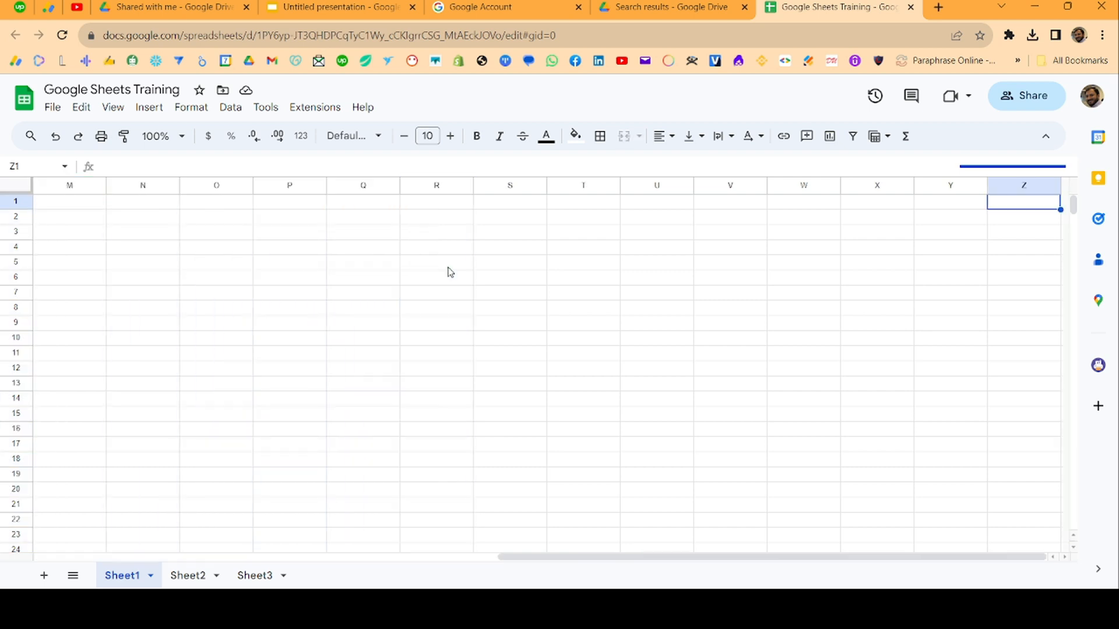
key("ctrl+Left")
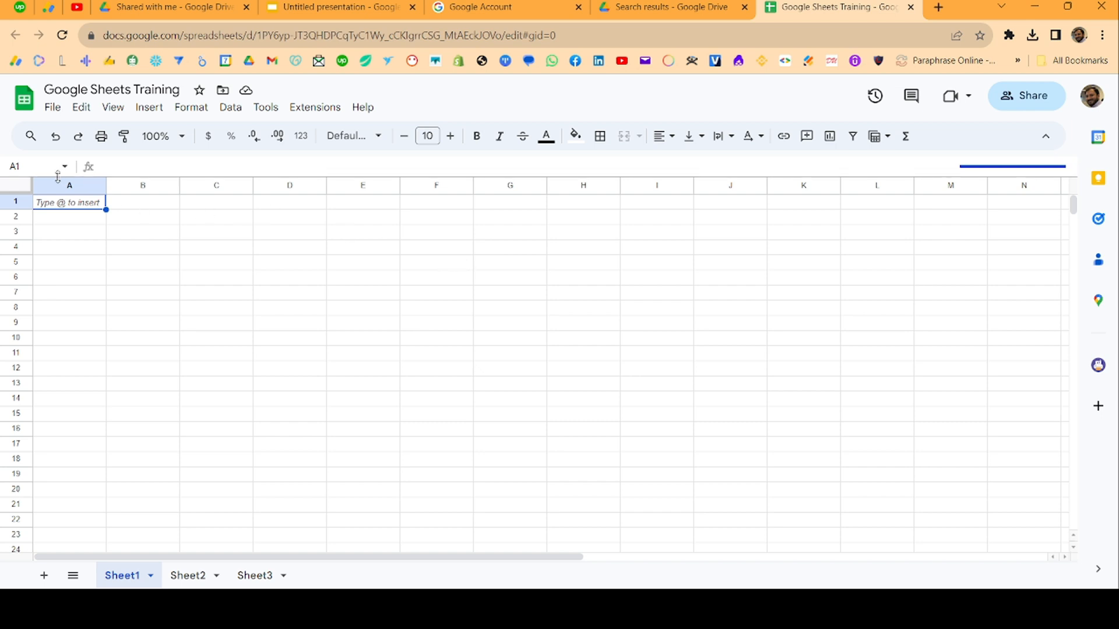
left_click(92, 191)
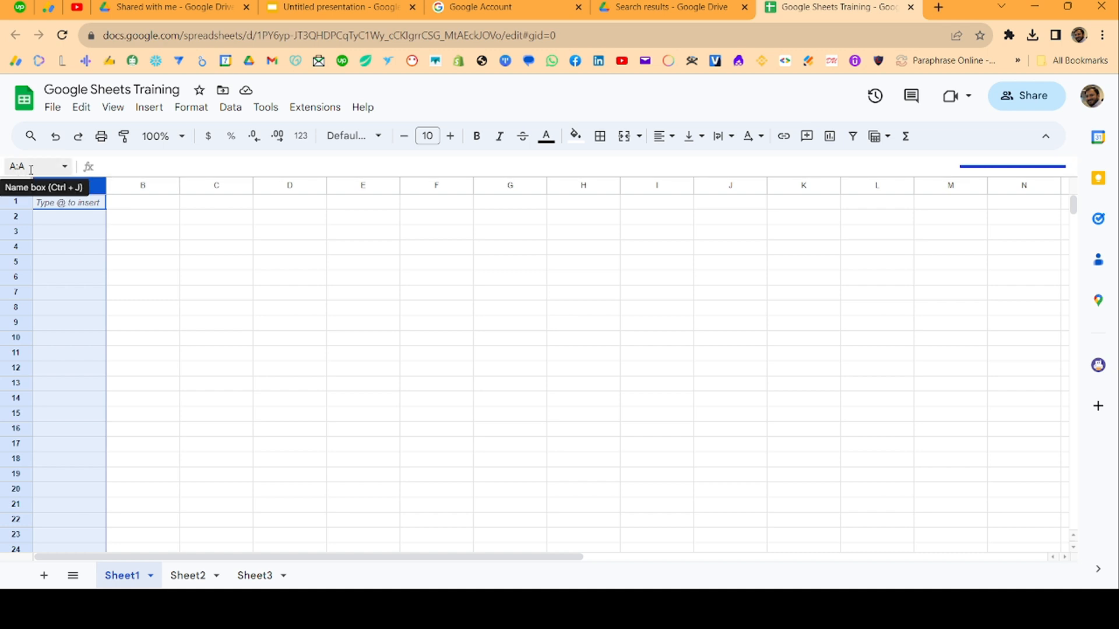
left_click(4, 167)
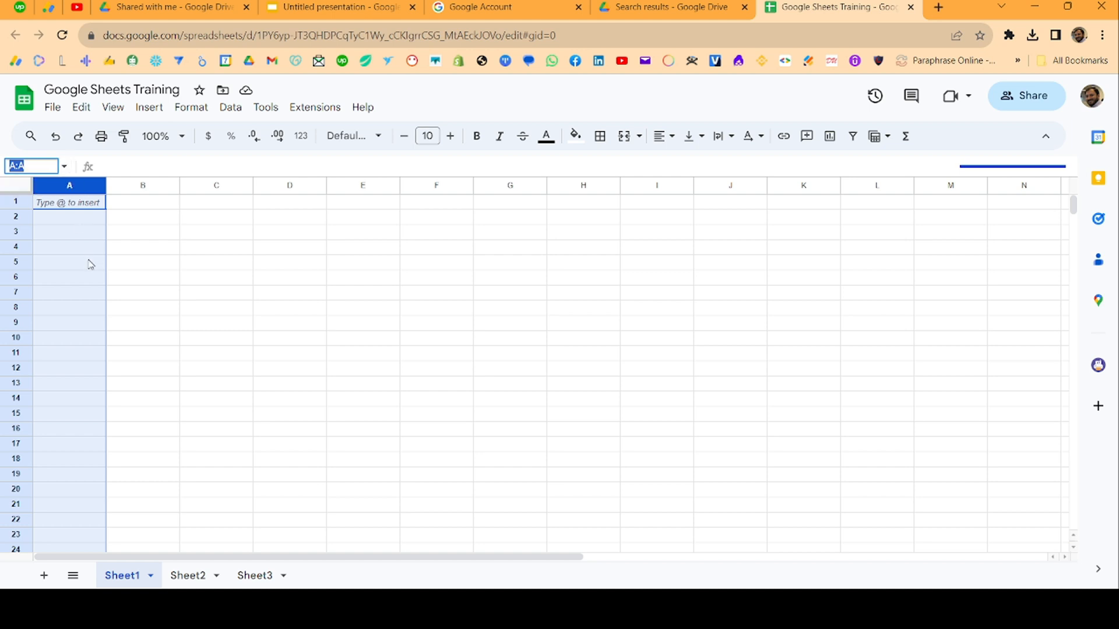
left_click_drag(70, 185, 133, 184)
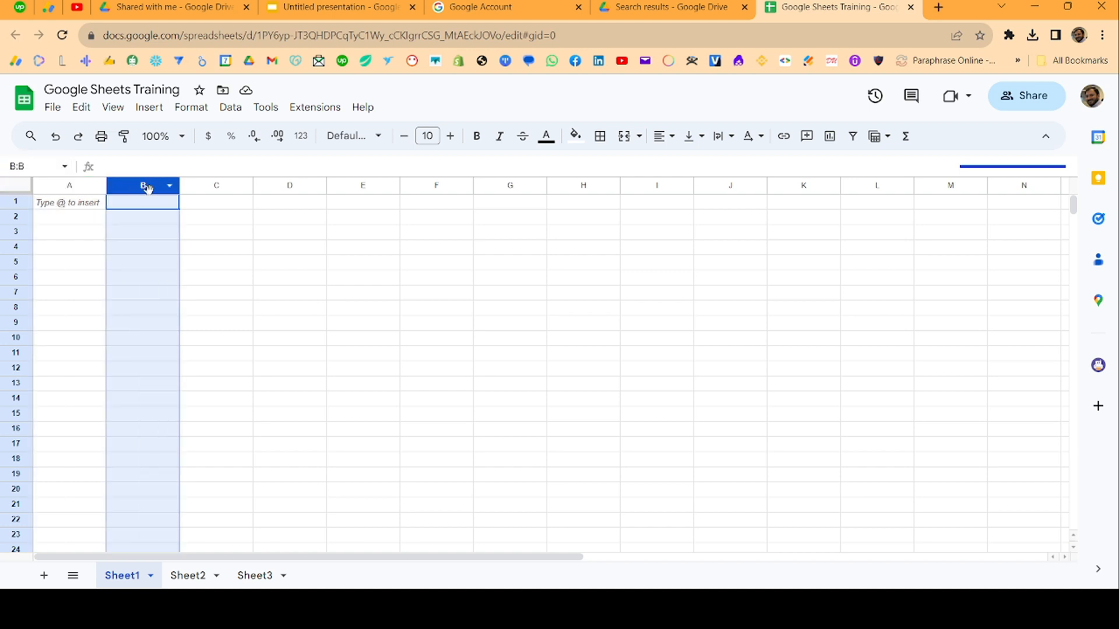
left_click(206, 187)
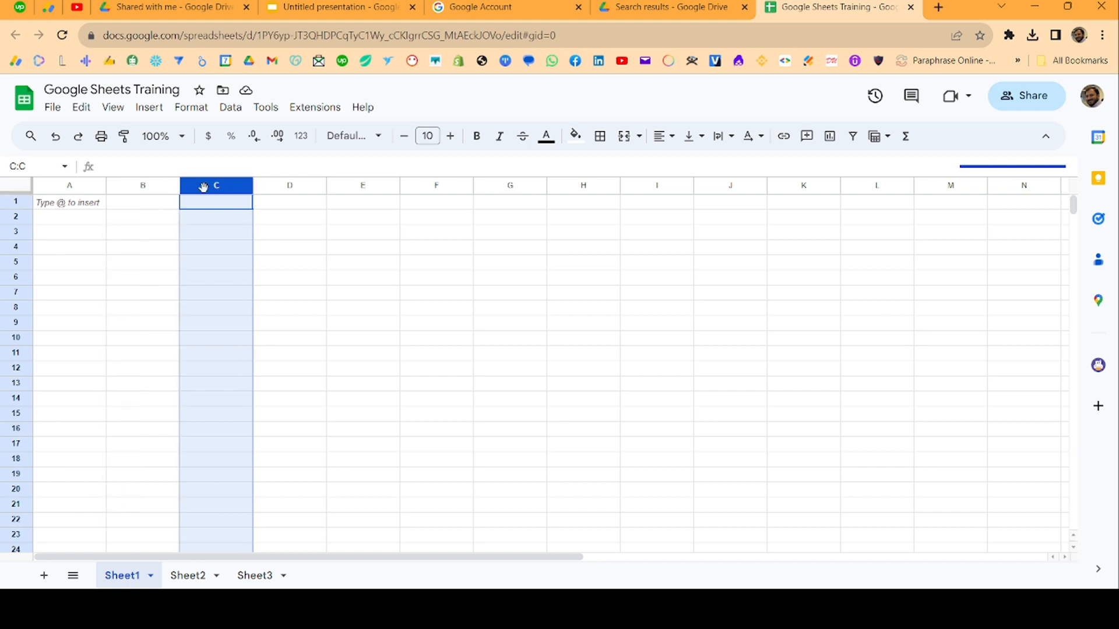
left_click(288, 186)
left_click(358, 187)
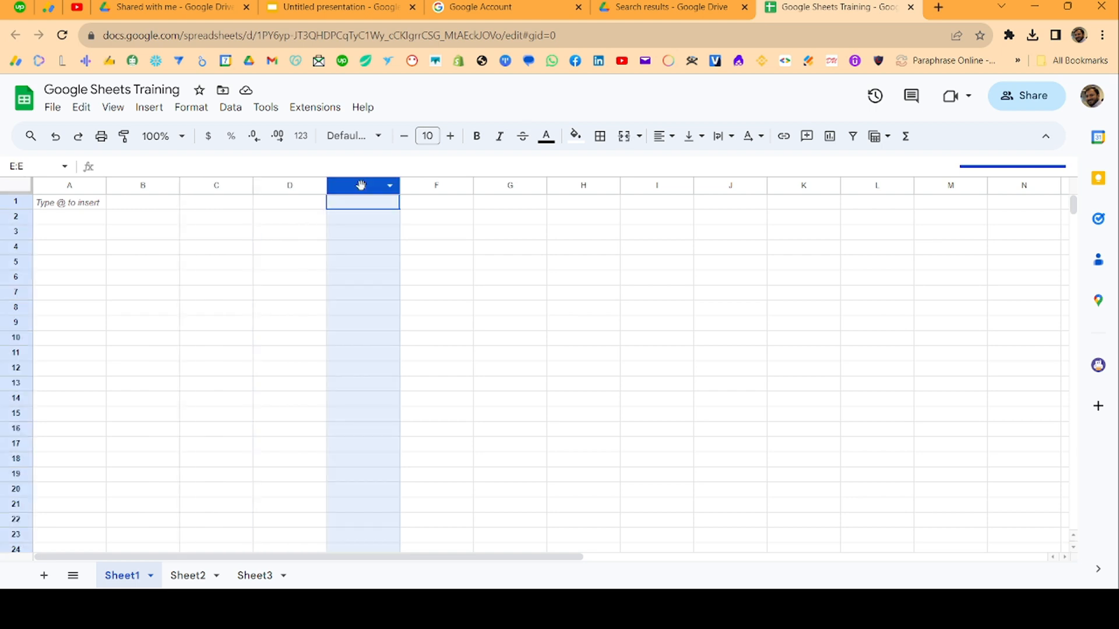
left_click(429, 186)
left_click(505, 184)
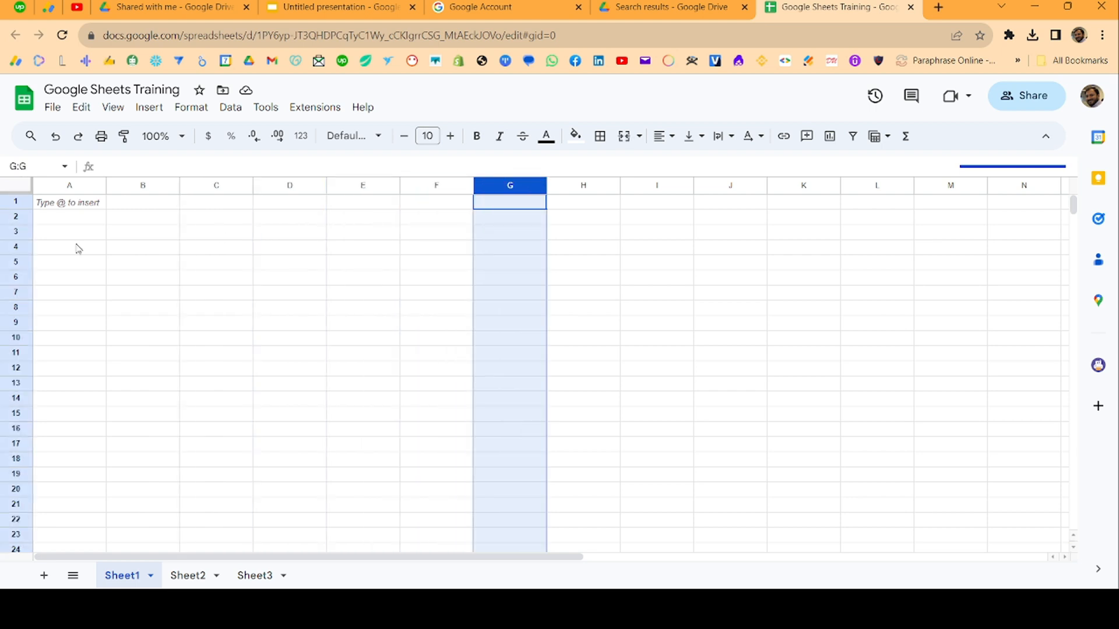
left_click(32, 166)
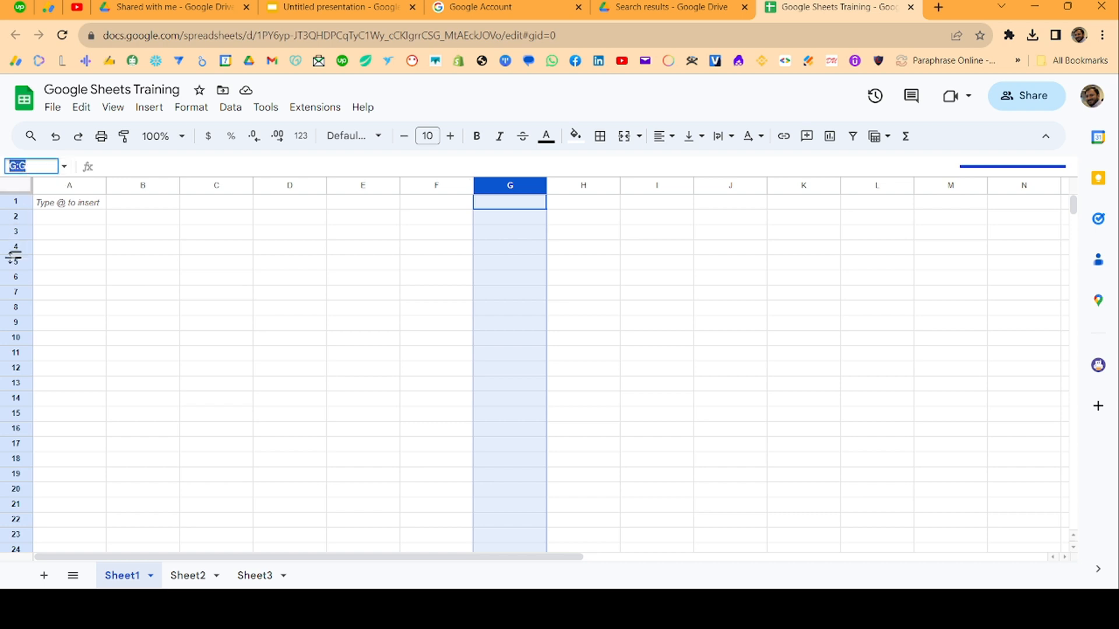
left_click(96, 248)
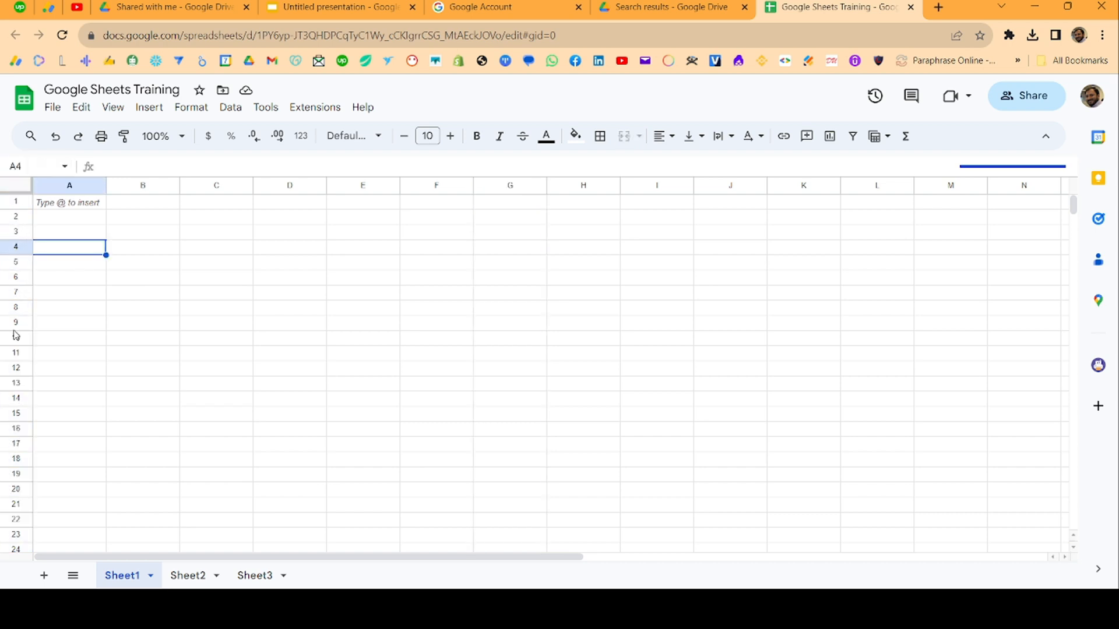
scroll(14, 402, "down", 6)
left_click(24, 369)
left_click(45, 374)
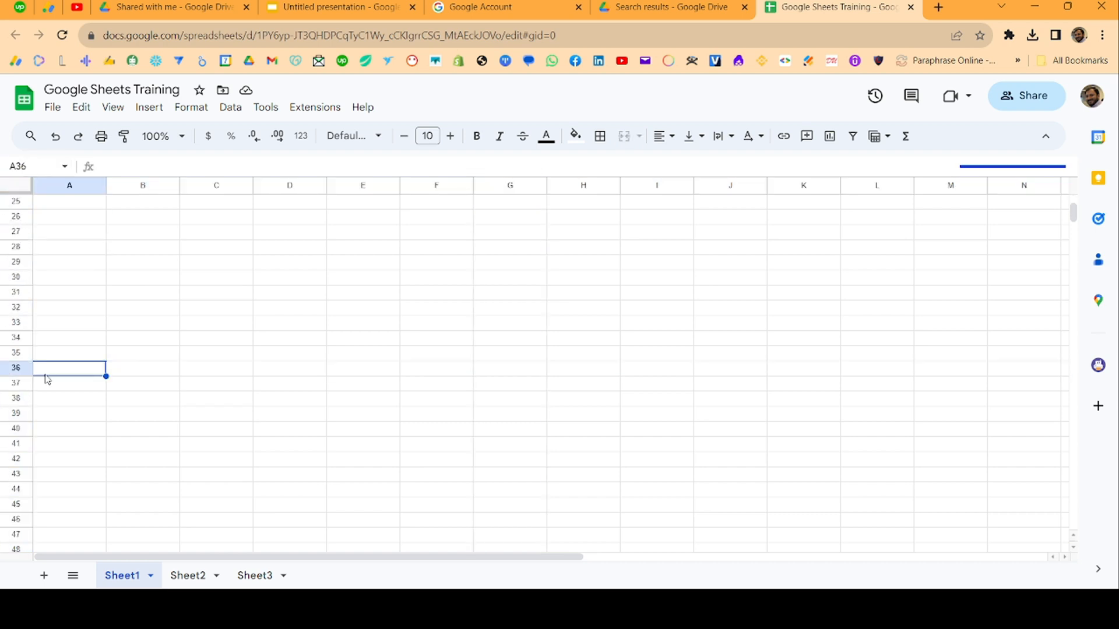
key("ctrl+Down")
key("ctrl+Up")
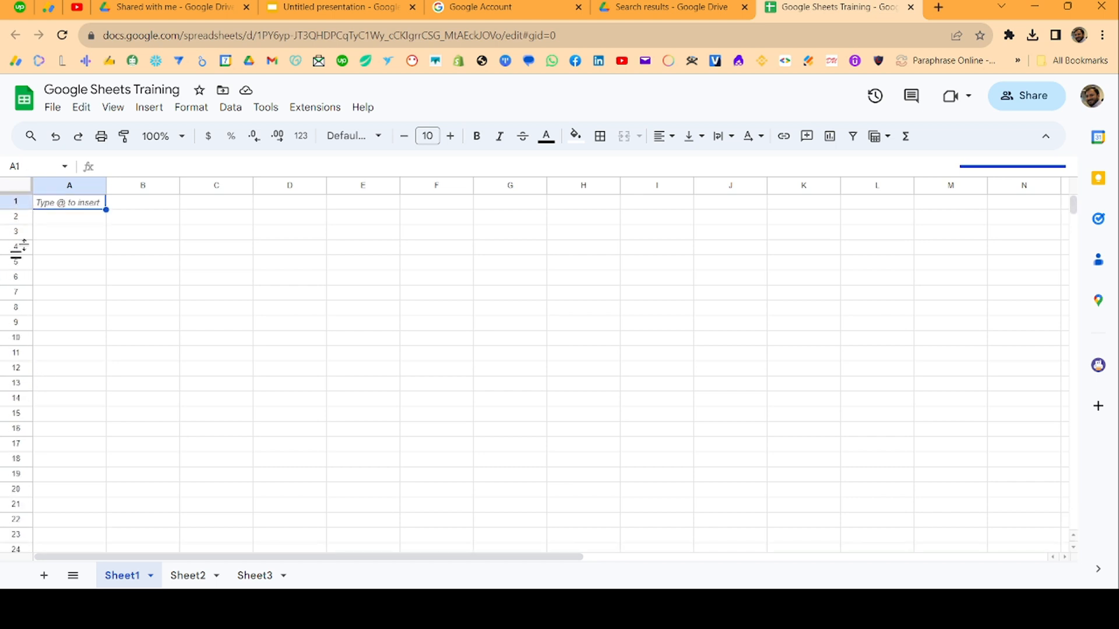
left_click(24, 218)
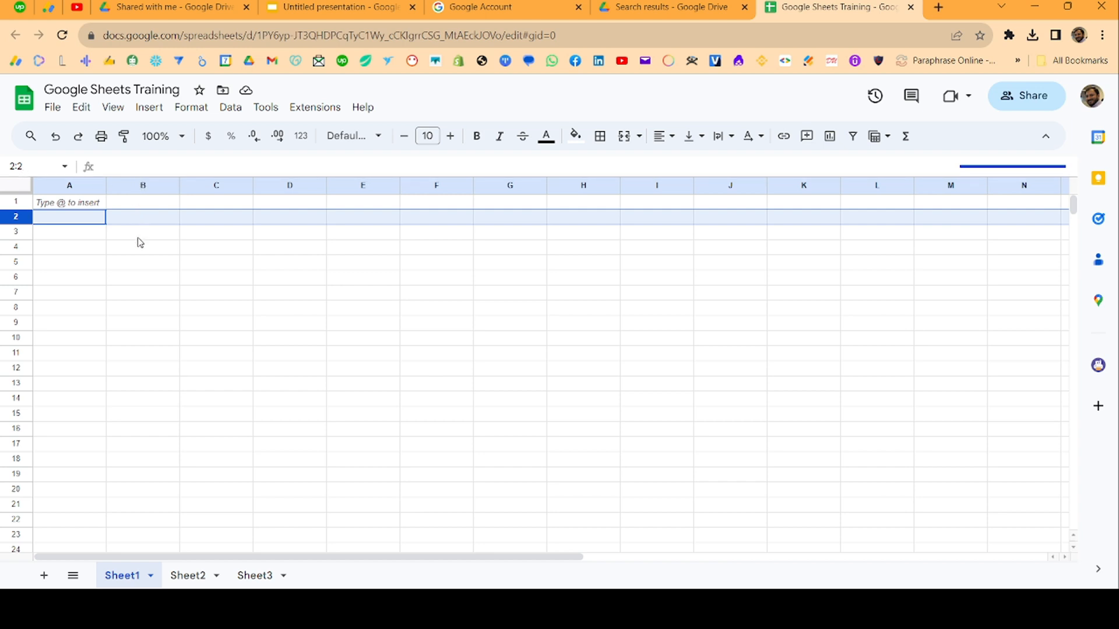
left_click(17, 201)
left_click(17, 233)
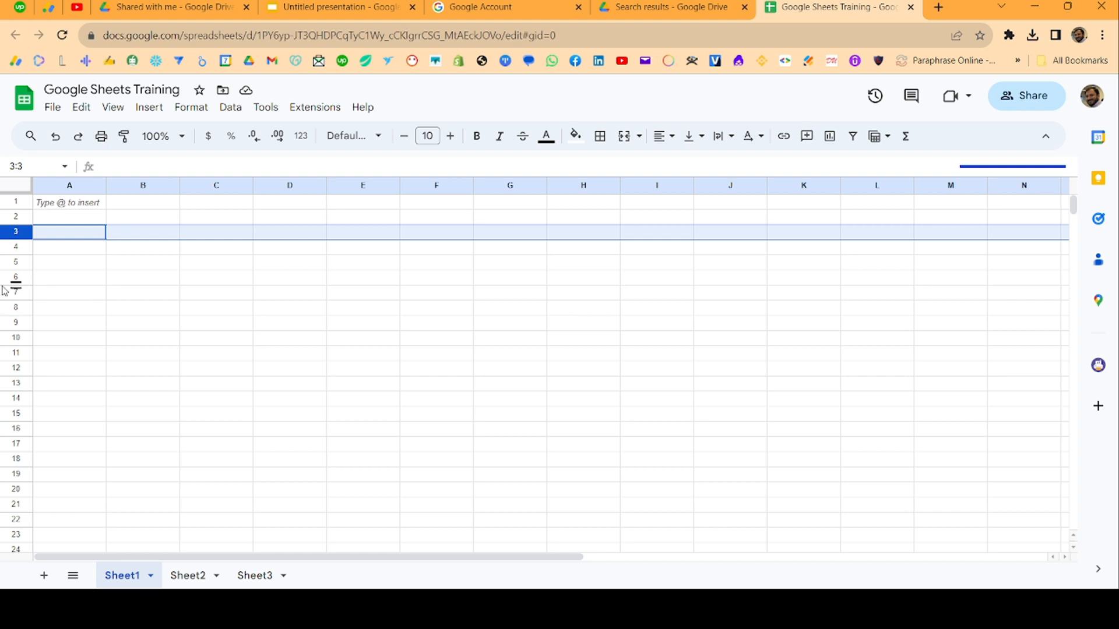
left_click(489, 252)
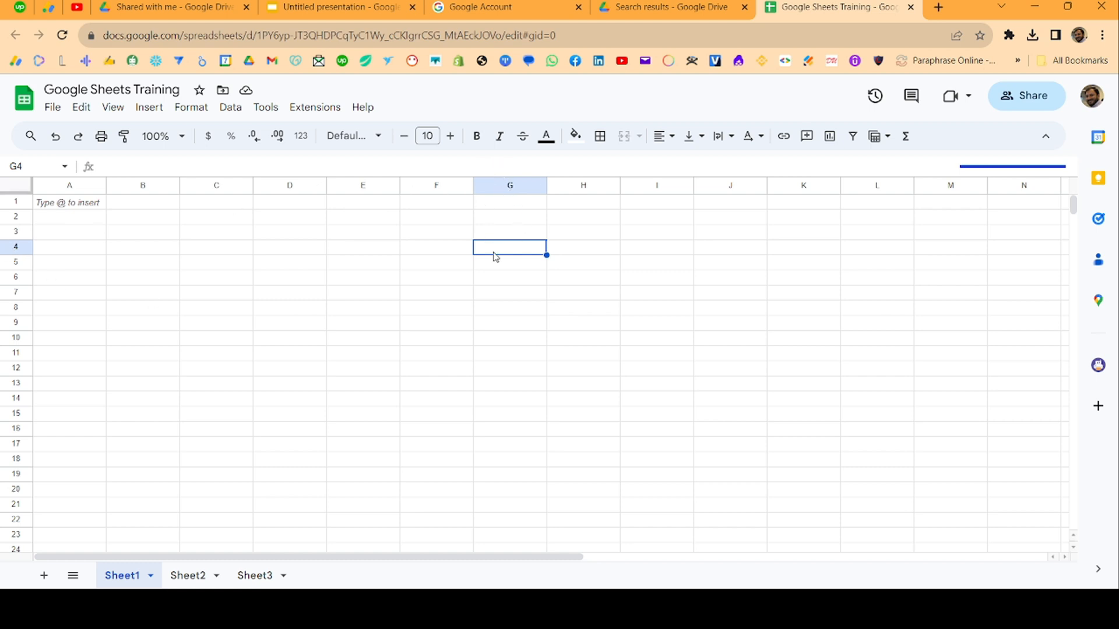
Fill cell G4 with orange, then select B3
left_click(575, 137)
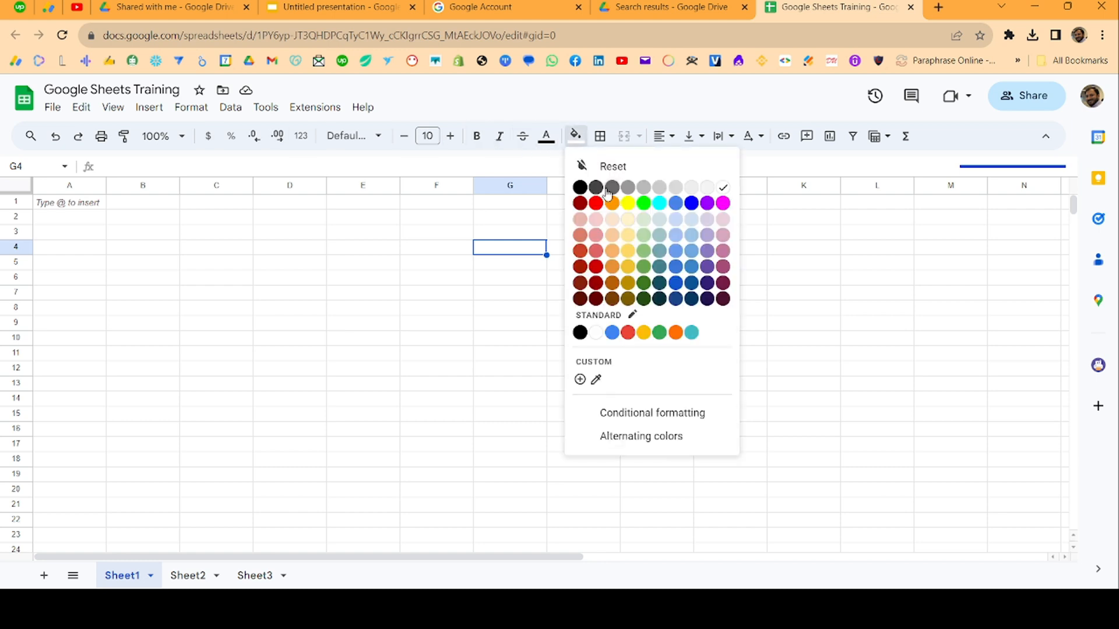
left_click(614, 205)
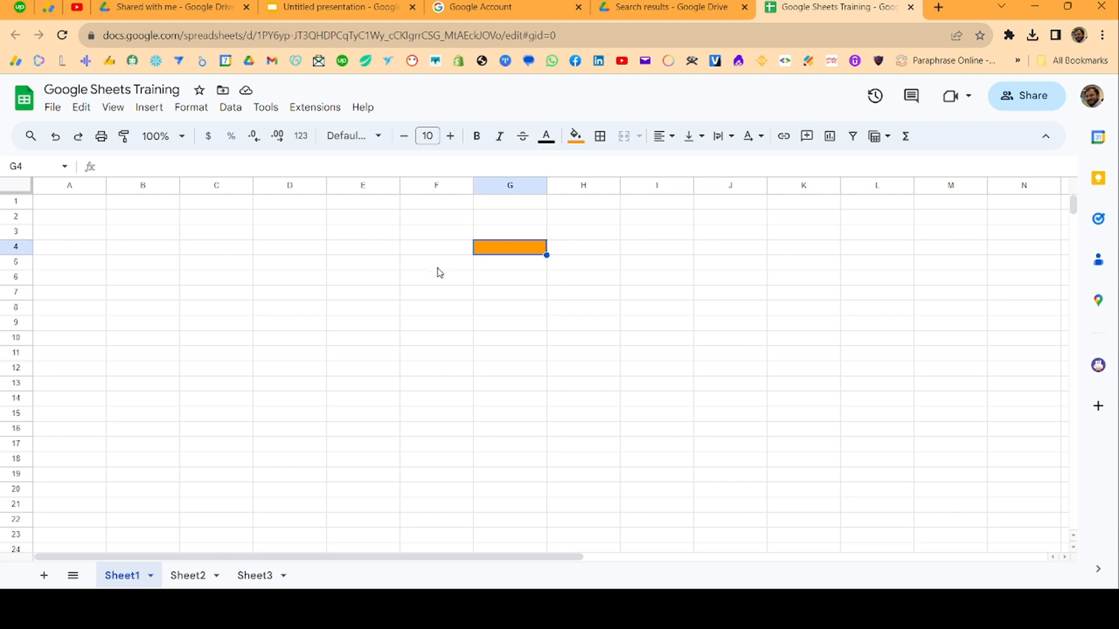
left_click(172, 238)
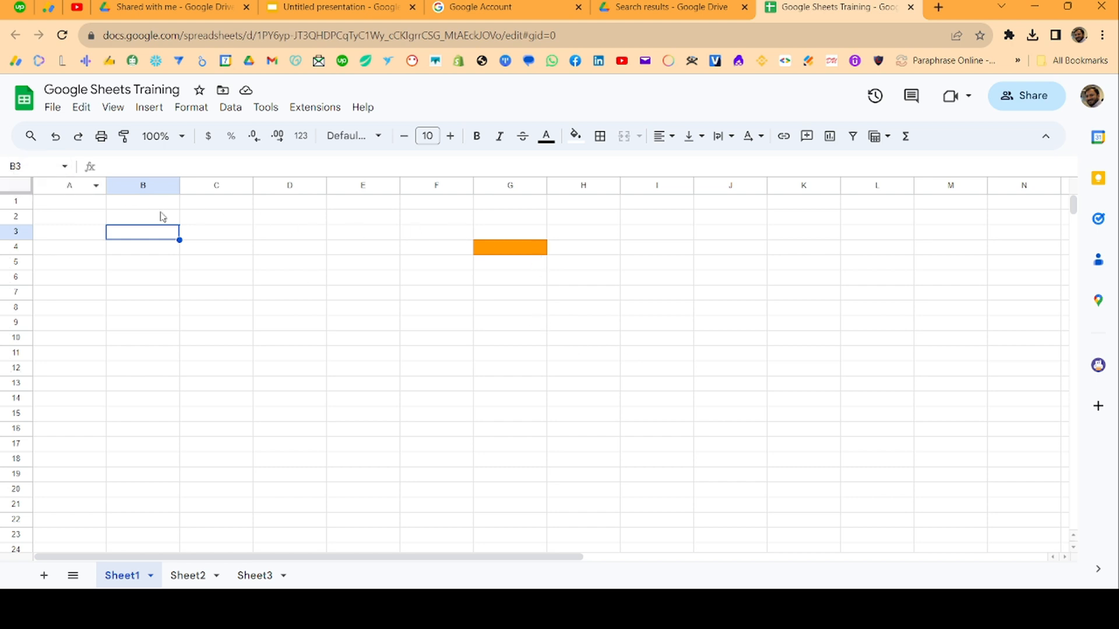
left_click(38, 166)
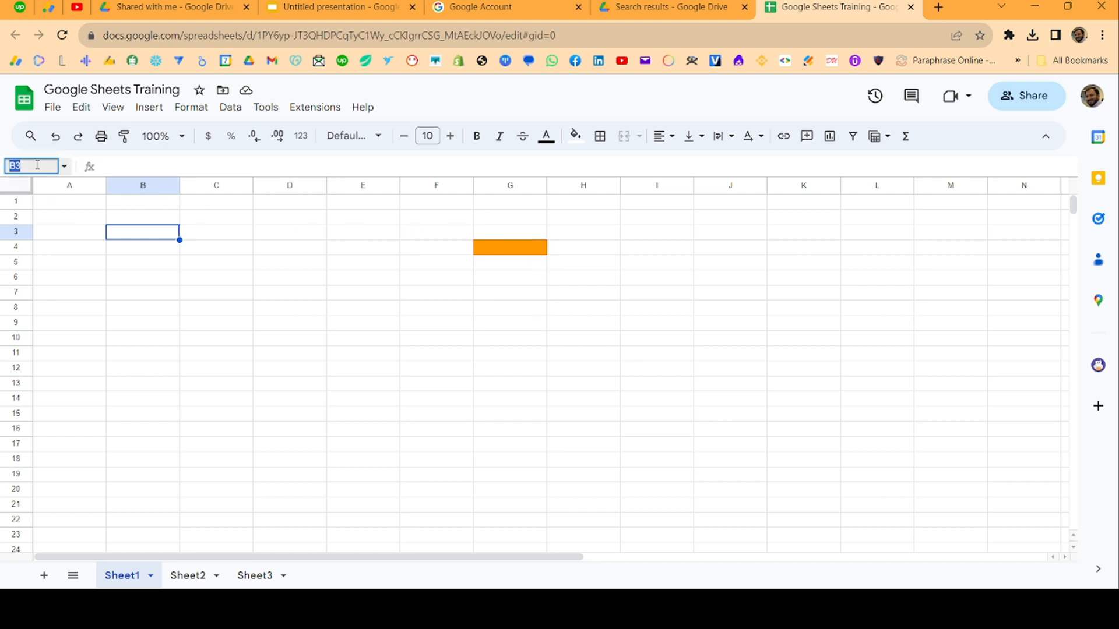
type("b20")
key("Return")
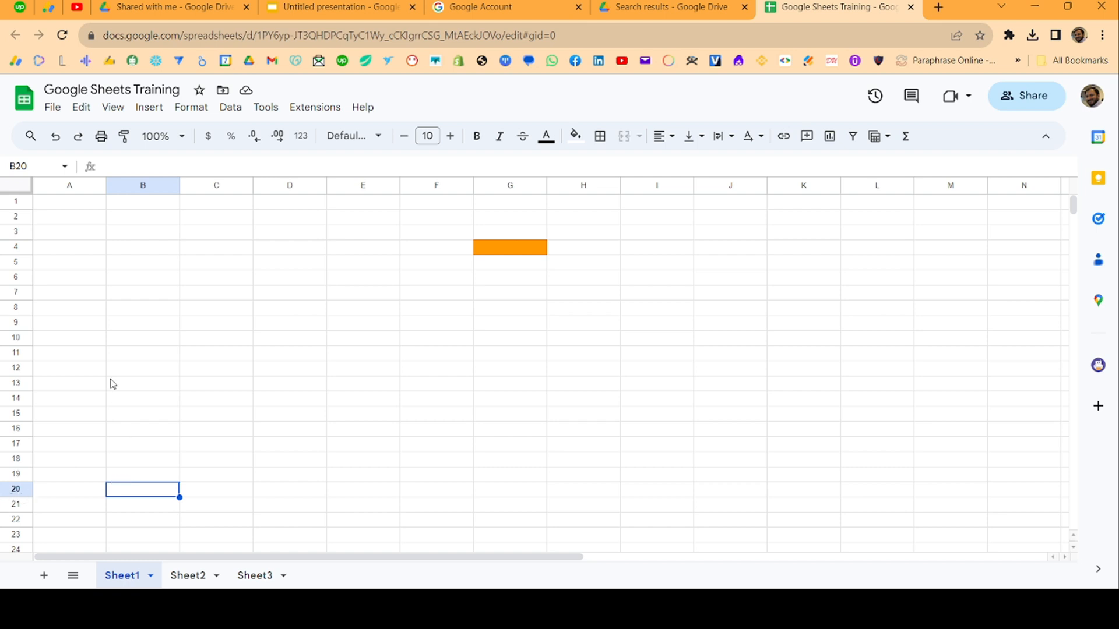
left_click(75, 186)
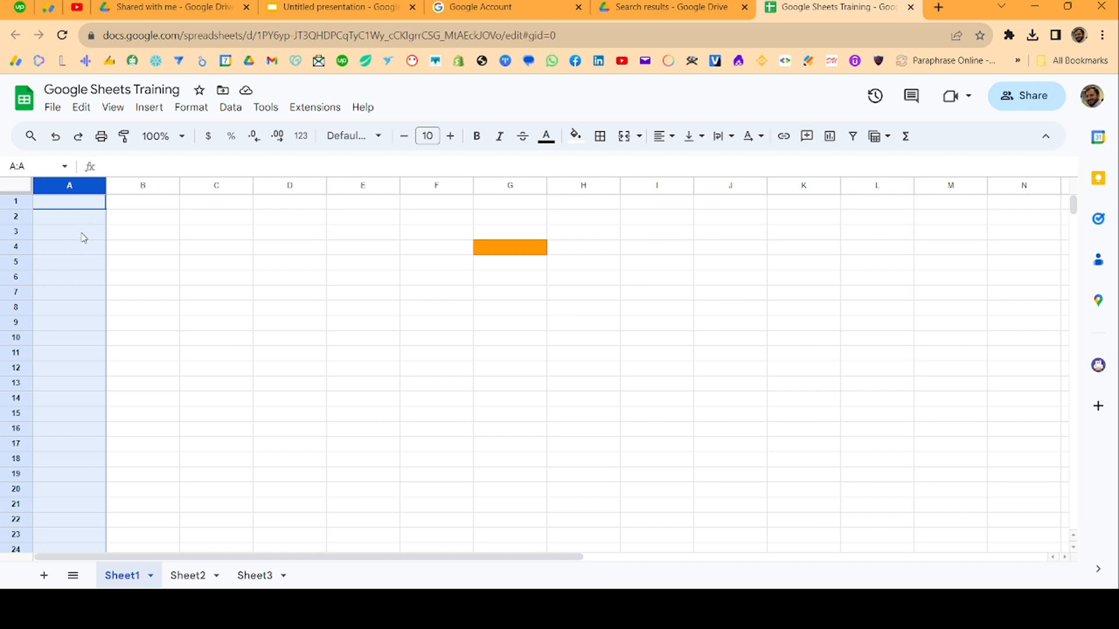
left_click(80, 207)
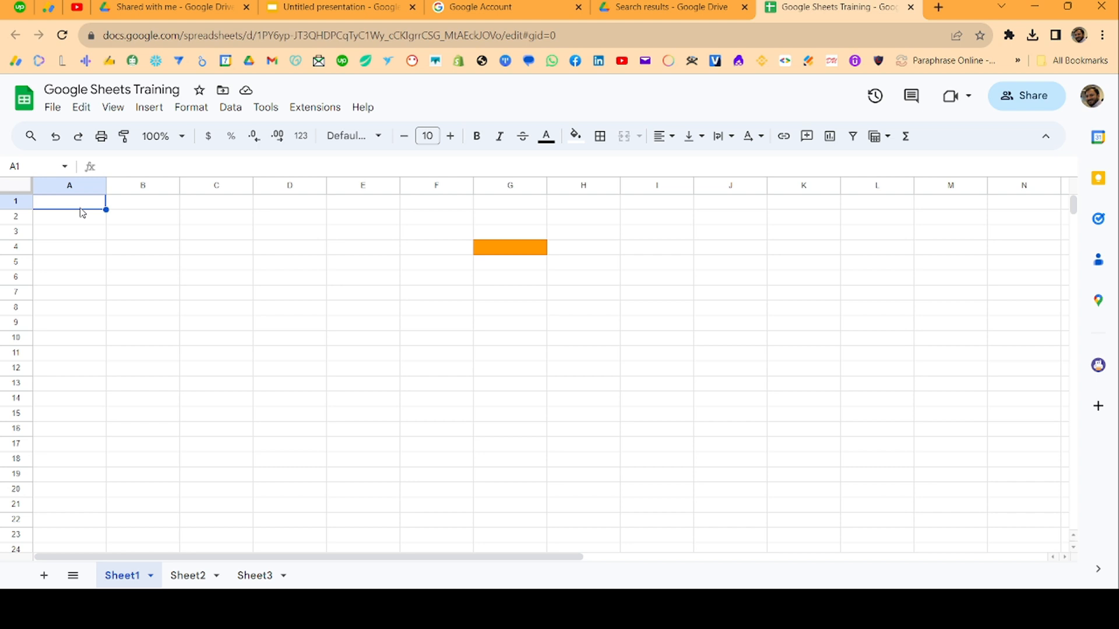
Enter the headers SNO, STU_ID and Name in A1 to C1
type("SNO")
key("Tab")
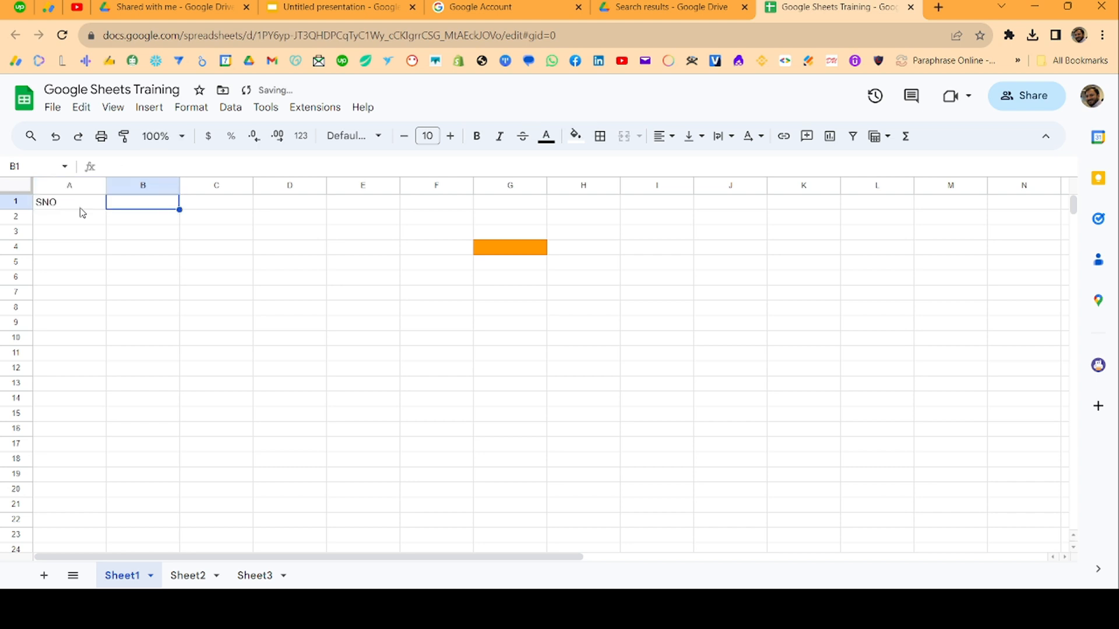
type("S")
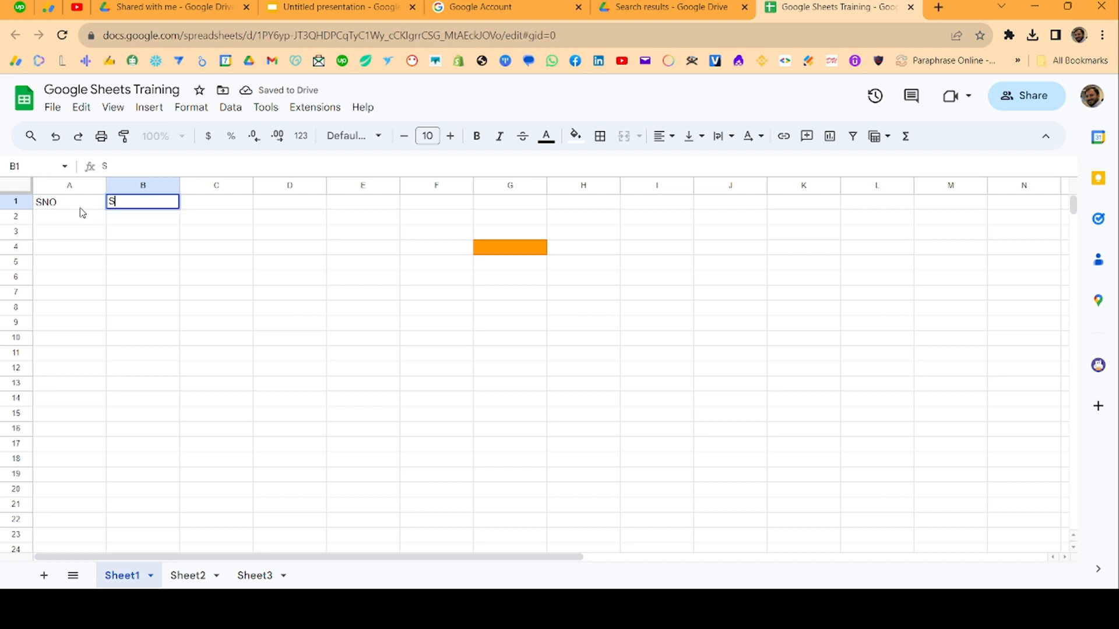
type("TUCD")
key("BackSpace")
key("BackSpace")
key("BackSpace")
type("U_ID")
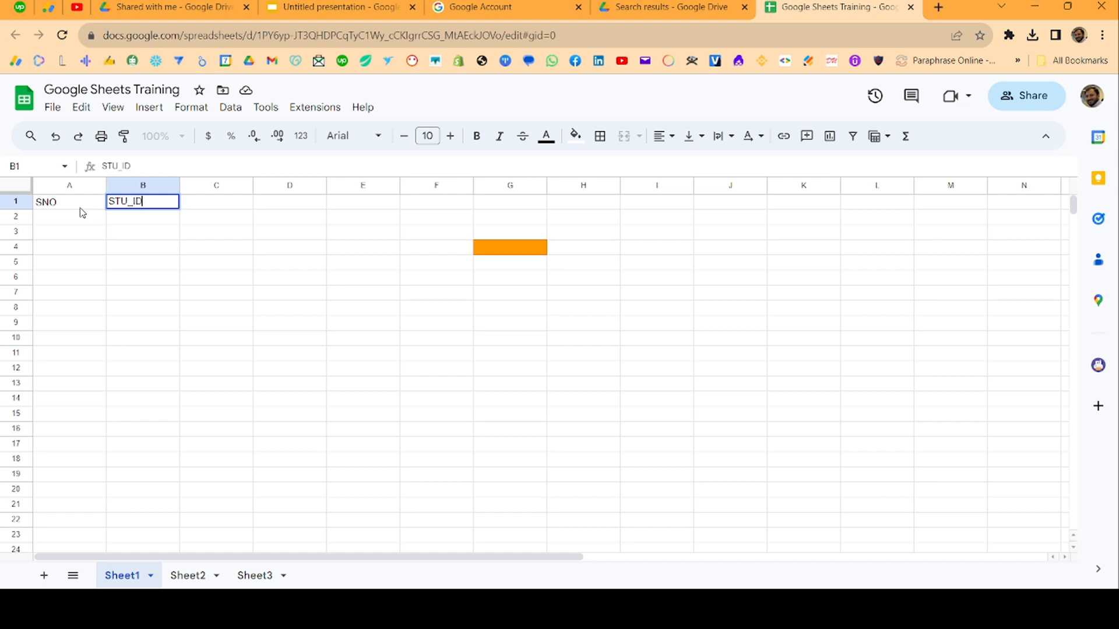
key("Tab")
type("Name")
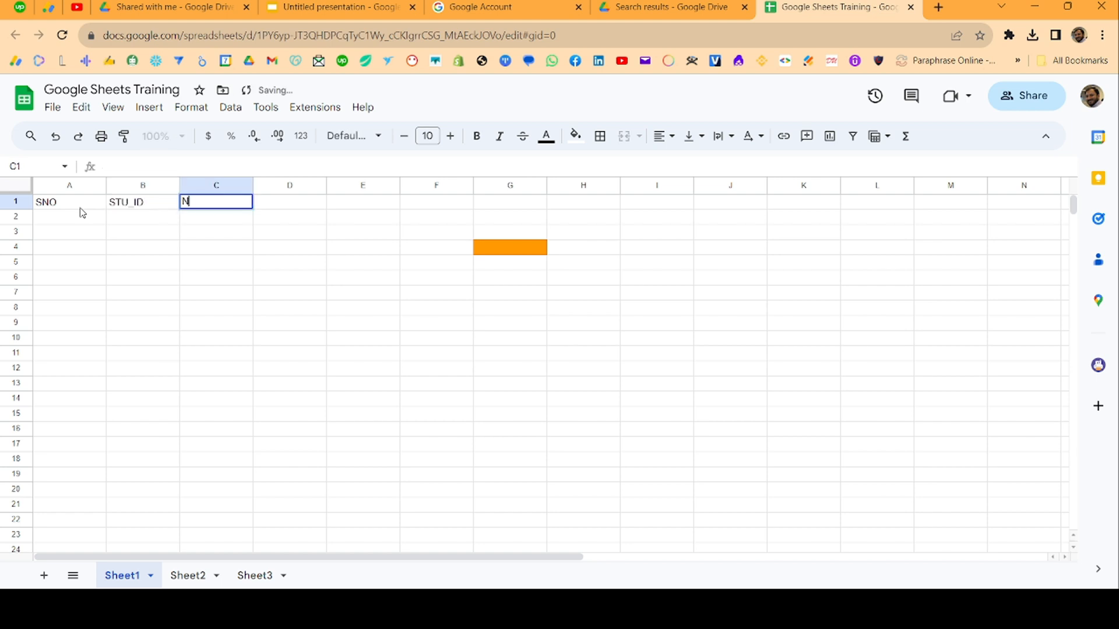
key("Tab")
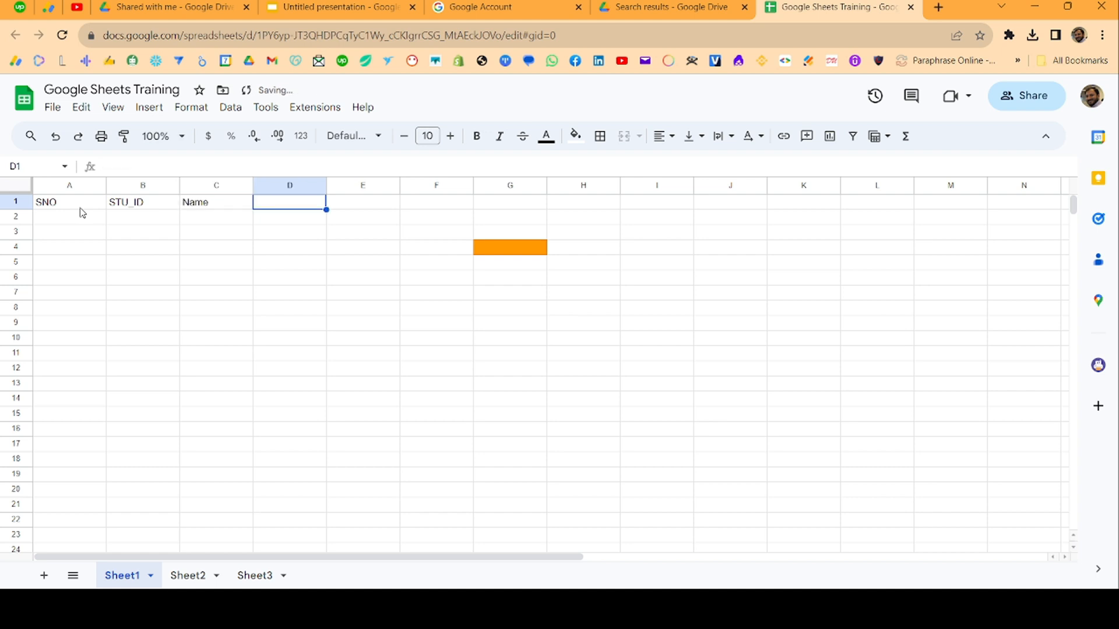
Add the Phone, Email, City and Course headers in D1 to G1 and review the row
type("Phone")
key("Tab")
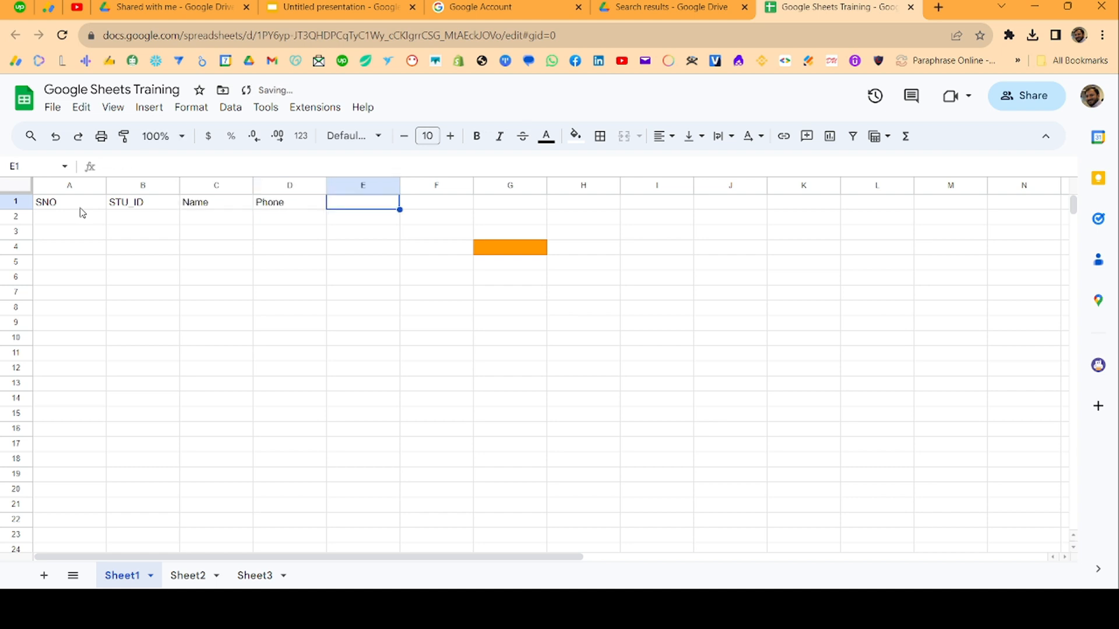
type("Email")
key("Tab")
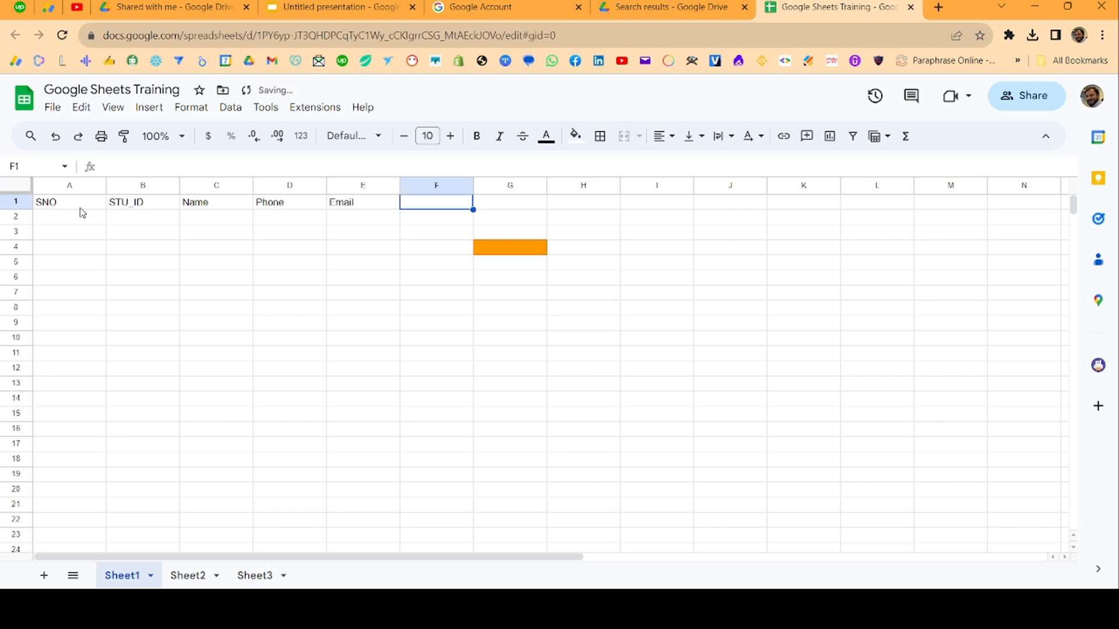
type("City")
key("Tab")
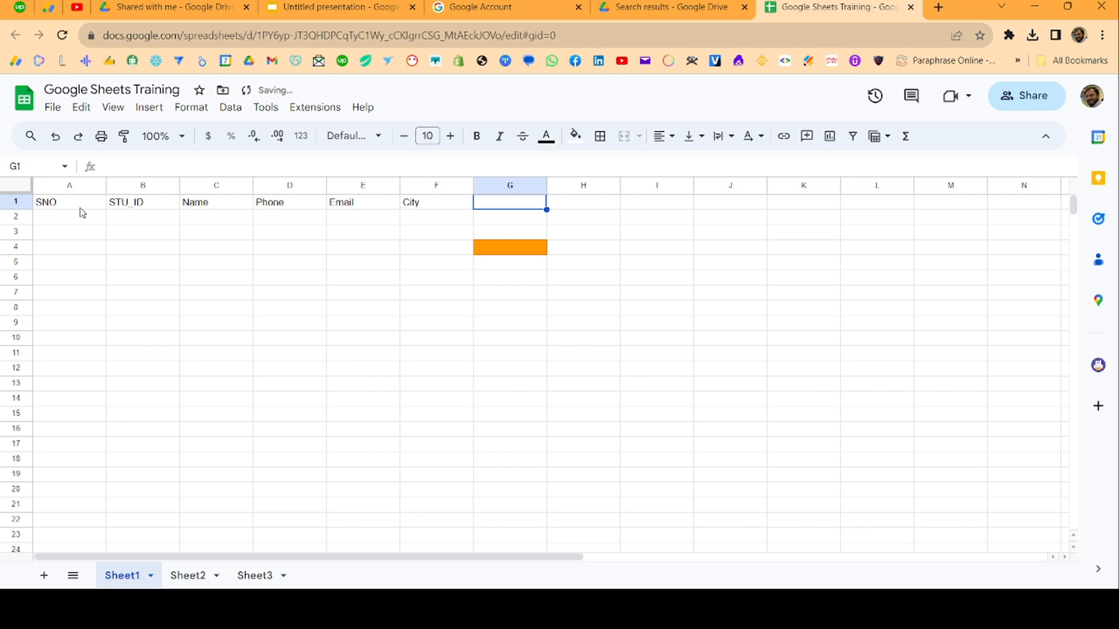
type("Course")
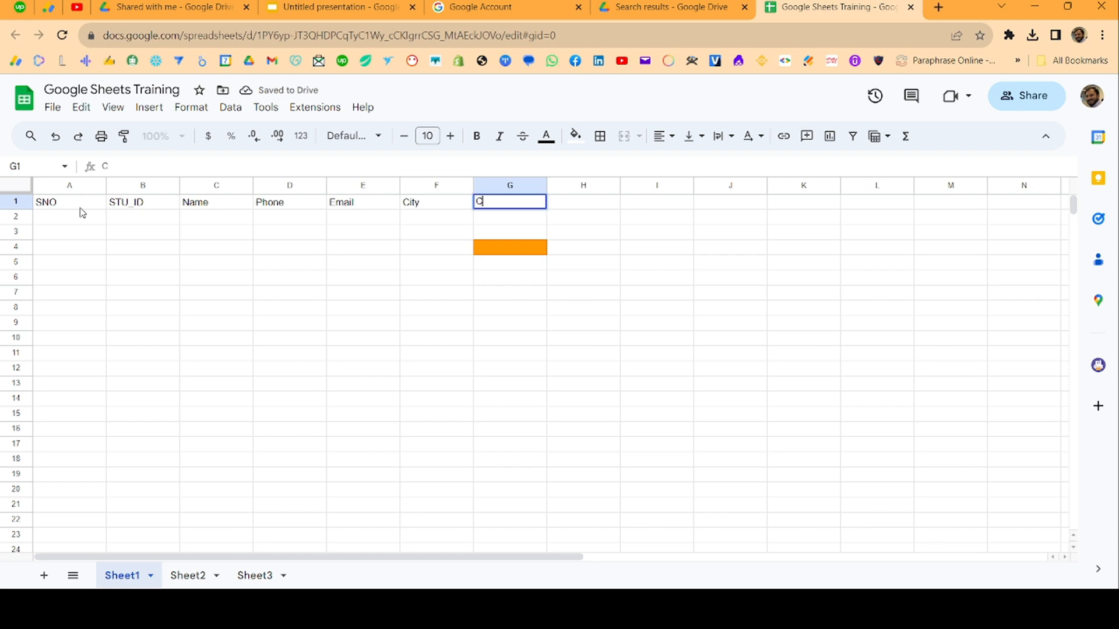
key("Return")
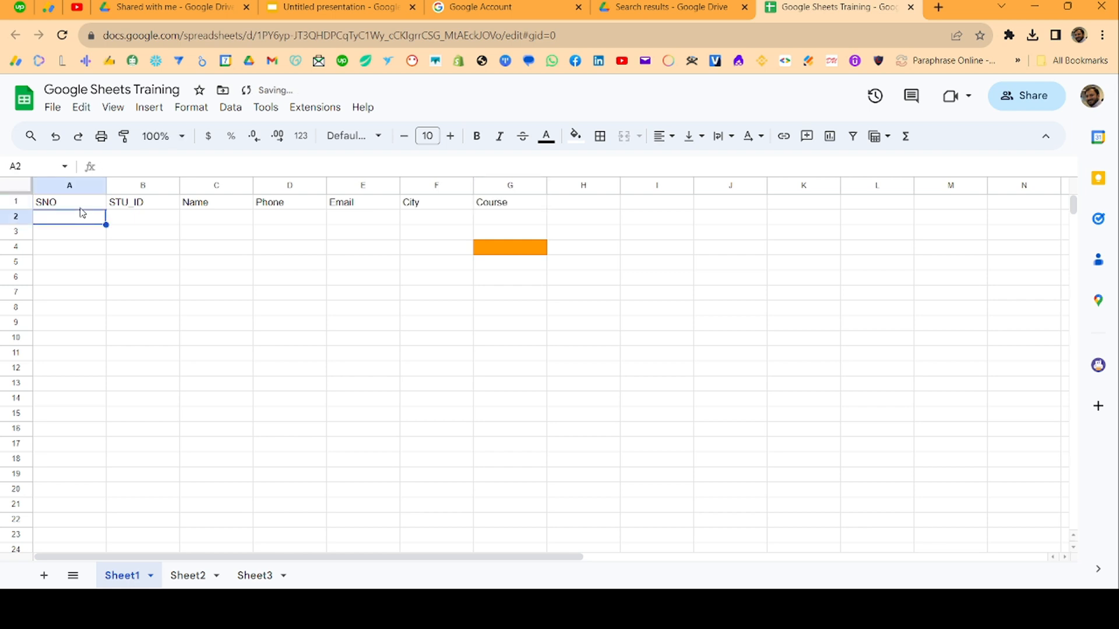
left_click(81, 208)
key("Right")
key("Right")
key("Right")
key("Right")
key("Right")
key("Right")
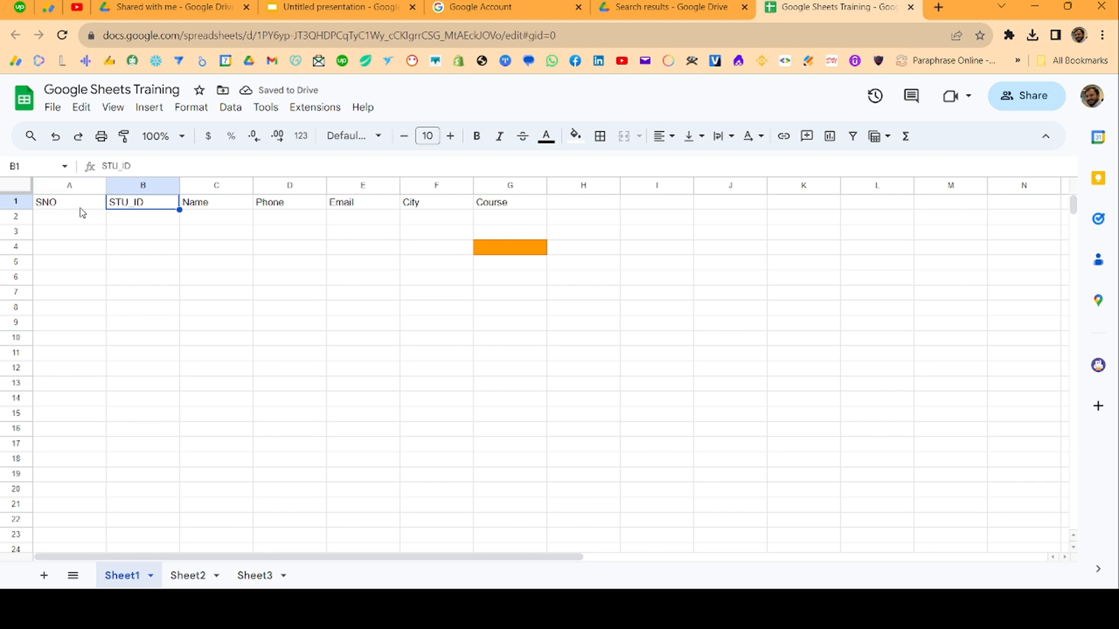
key("Left")
key("Left")
key("Left")
key("Left")
key("Left")
key("Left")
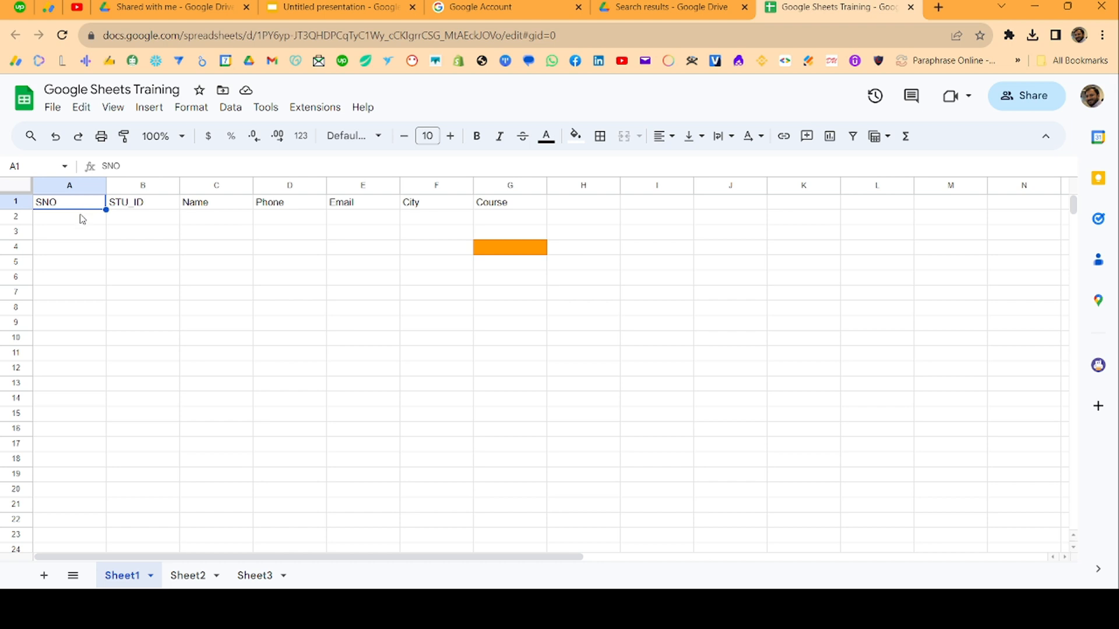
Type the first student's full name into cell C2 under Name
left_click(86, 220)
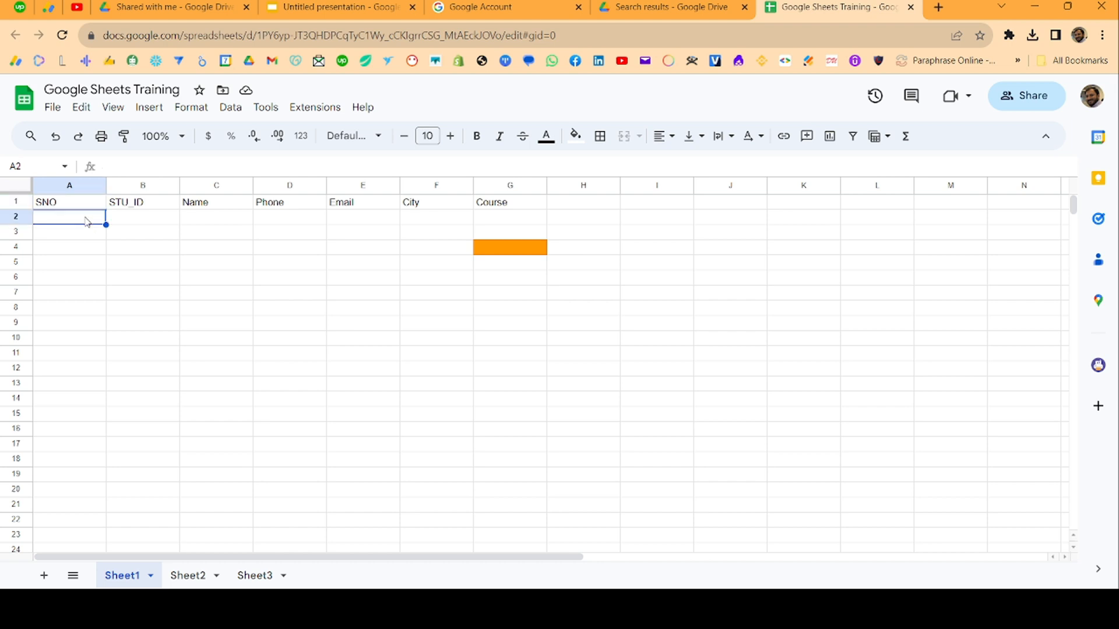
left_click(229, 227)
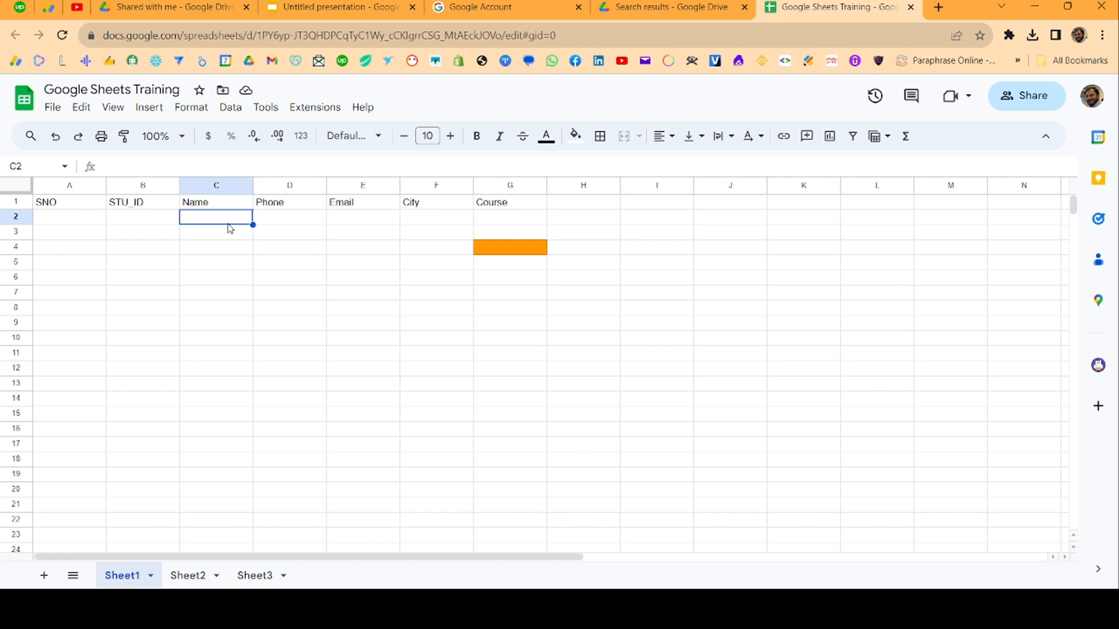
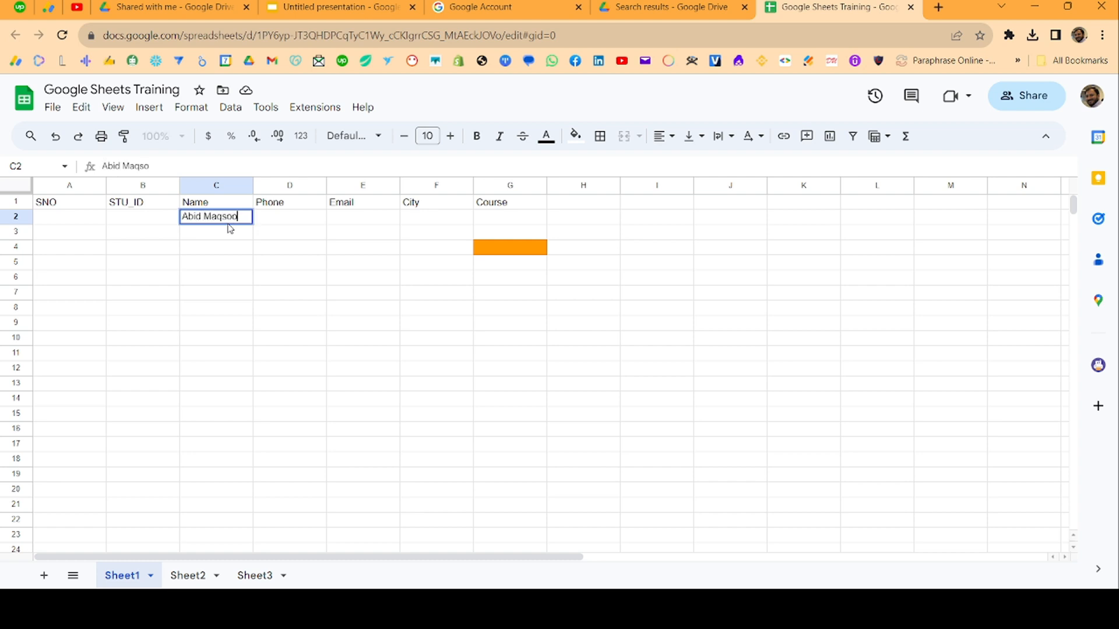
key("Return")
left_click(228, 226)
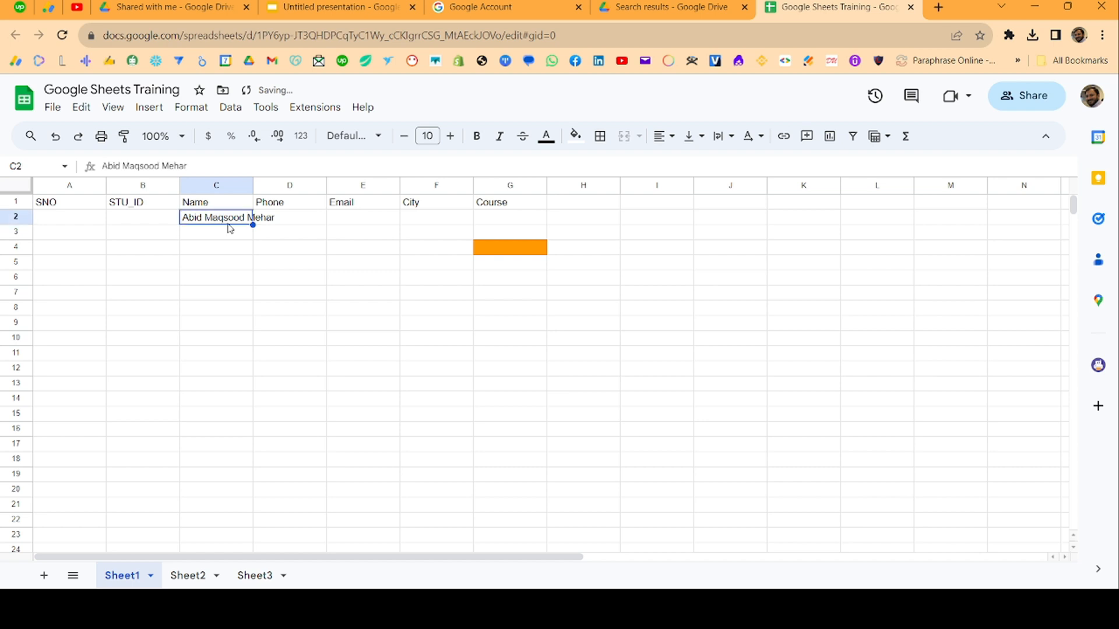
left_click(228, 227)
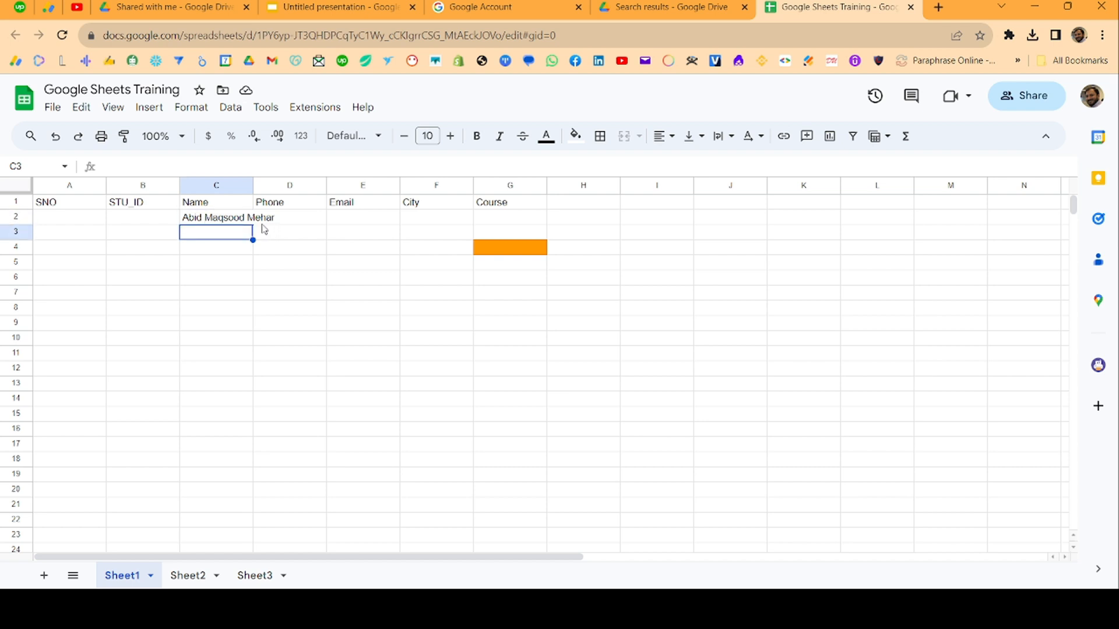
left_click(248, 220)
left_click(272, 226)
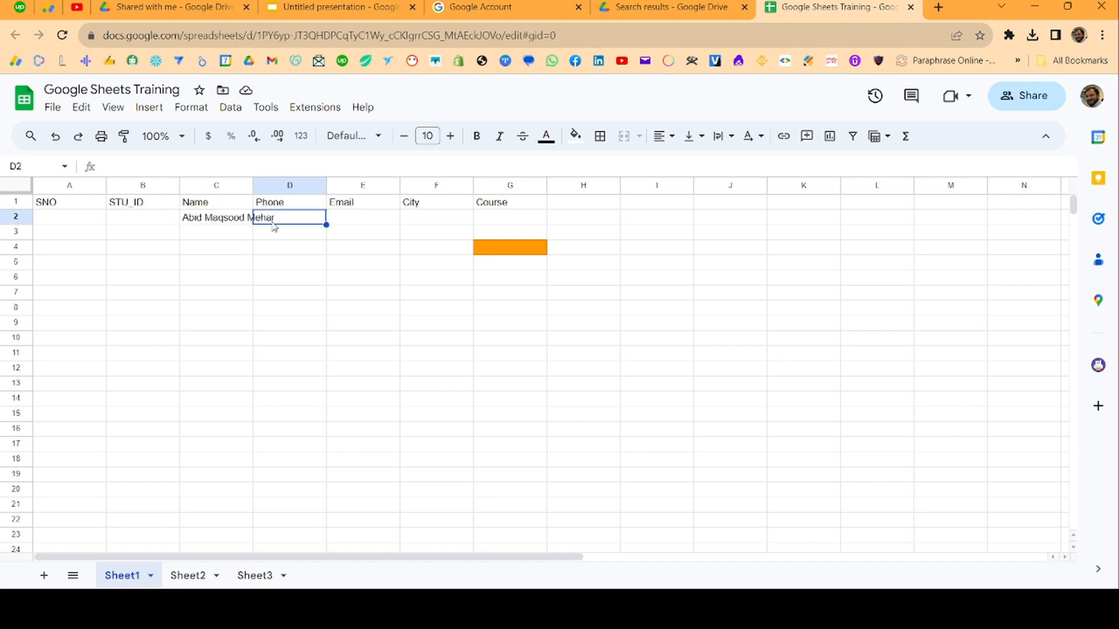
key("Return")
left_click(285, 251)
left_click(282, 221)
left_click(239, 220)
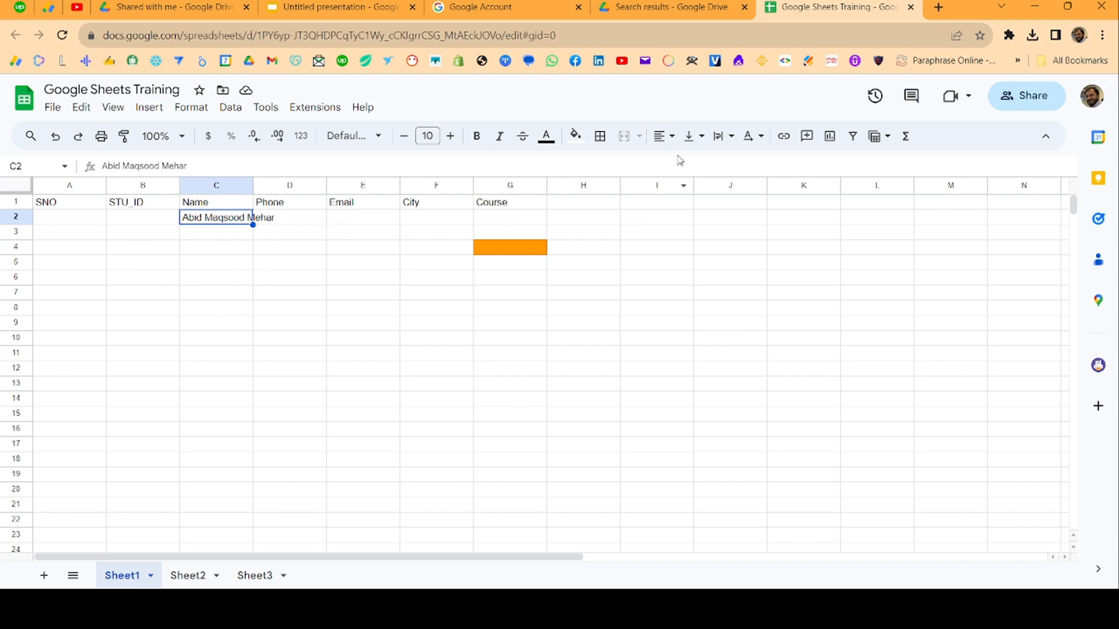
Set the text wrapping of C2 to clip the long name
left_click(739, 142)
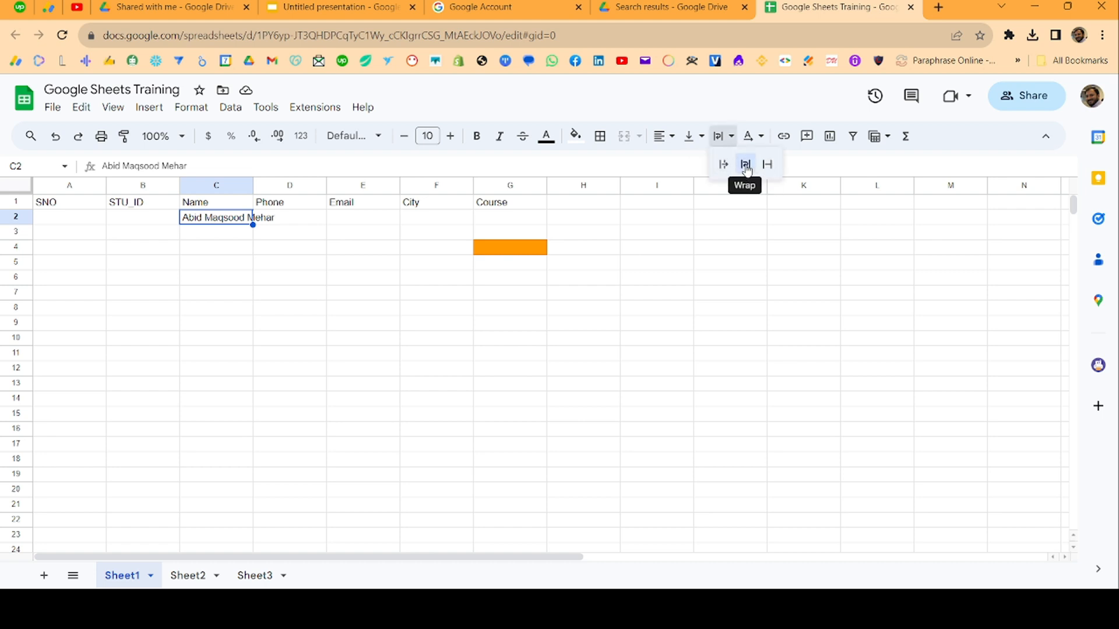
left_click(767, 165)
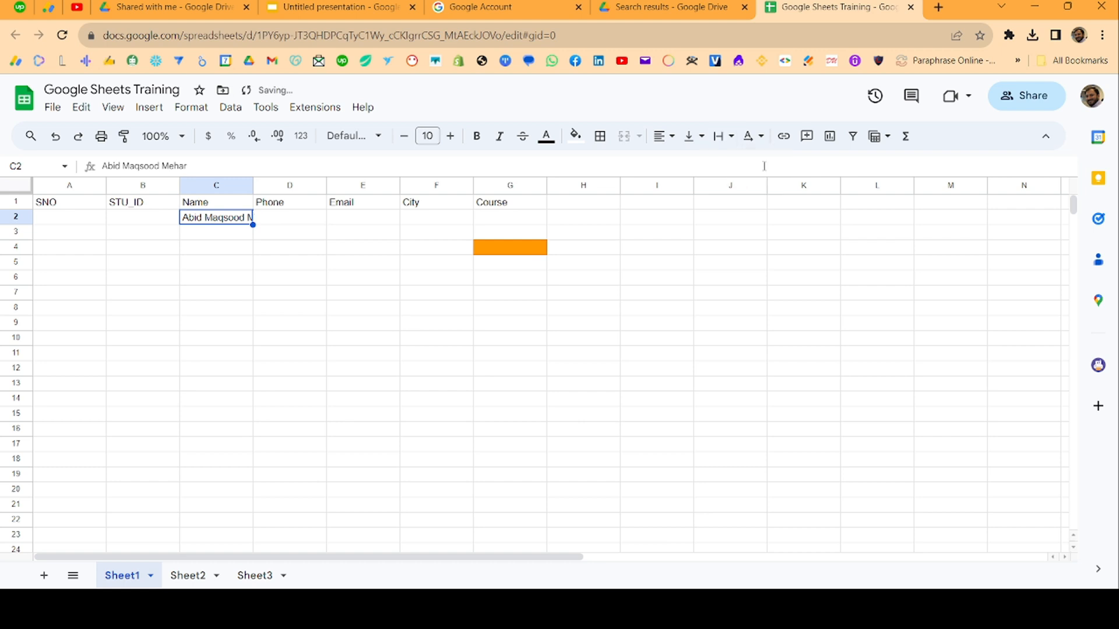
left_click(202, 404)
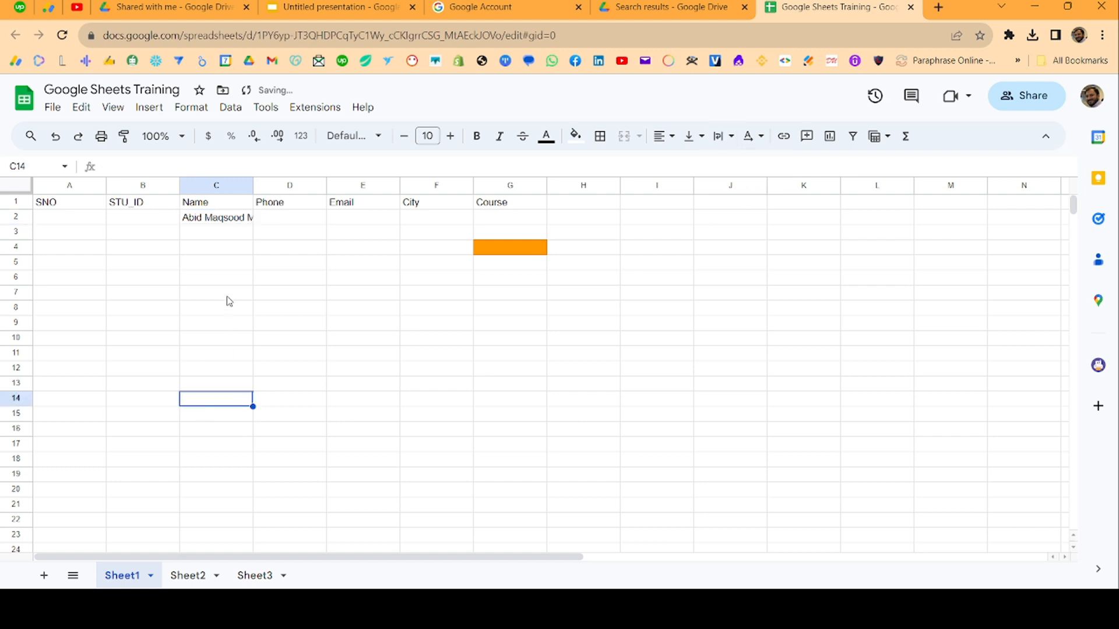
left_click(224, 224)
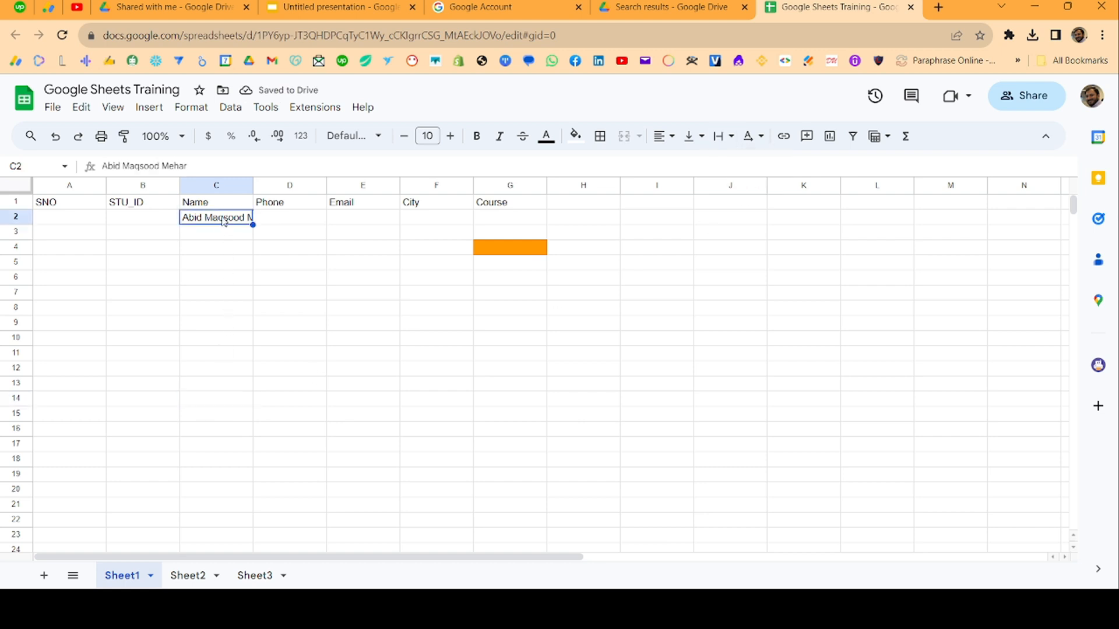
key("Down")
key("Down")
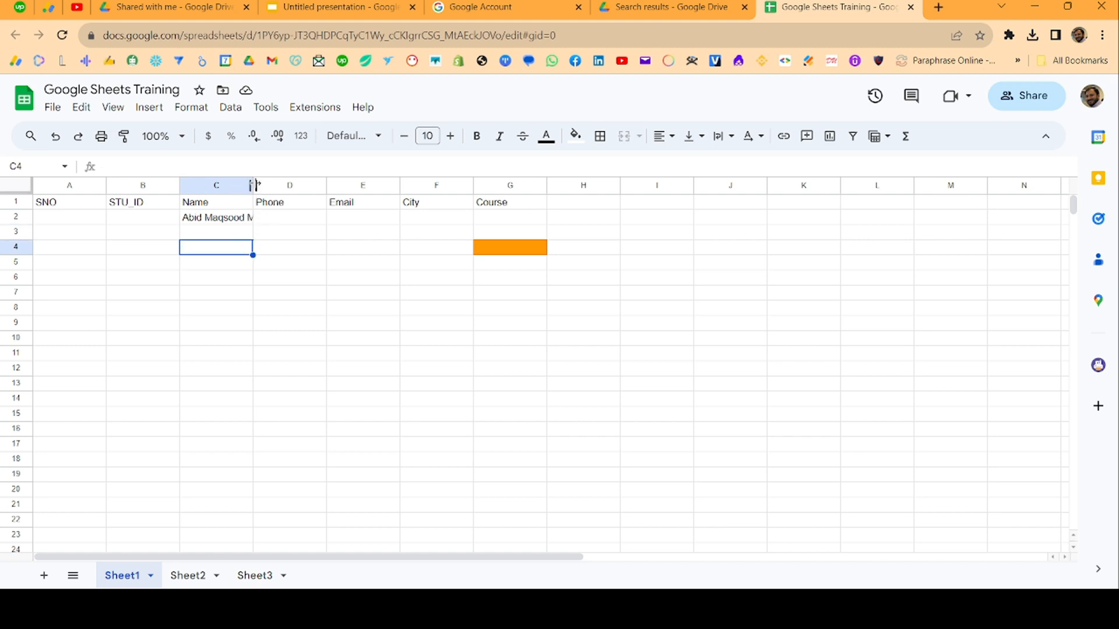
Auto-fit column C so the full student name shows
double_click(252, 185)
left_click(265, 291)
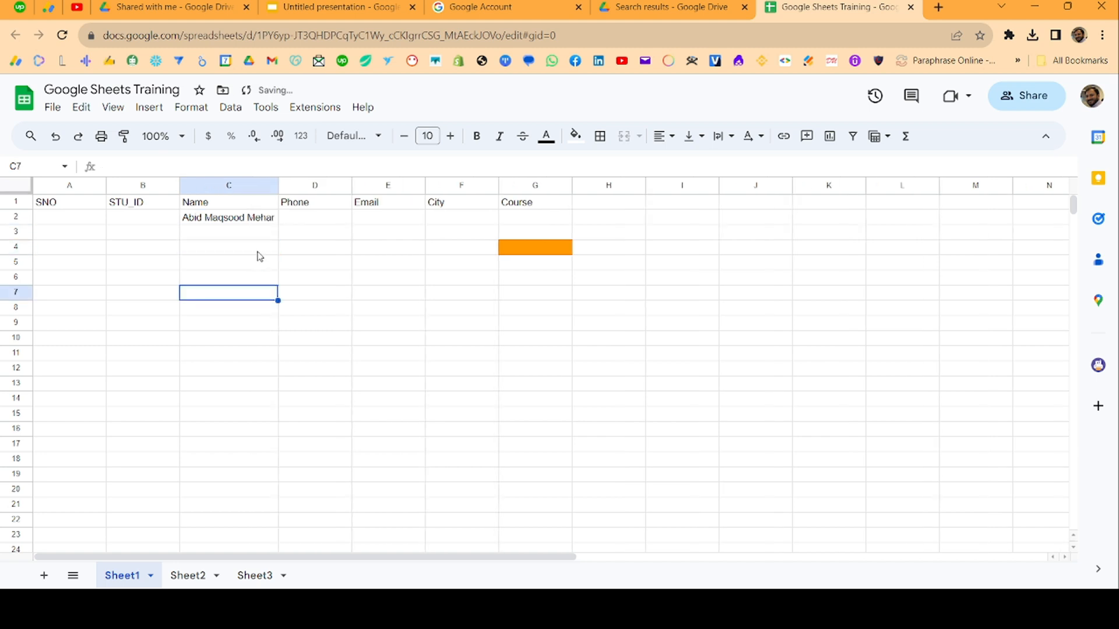
left_click(251, 222)
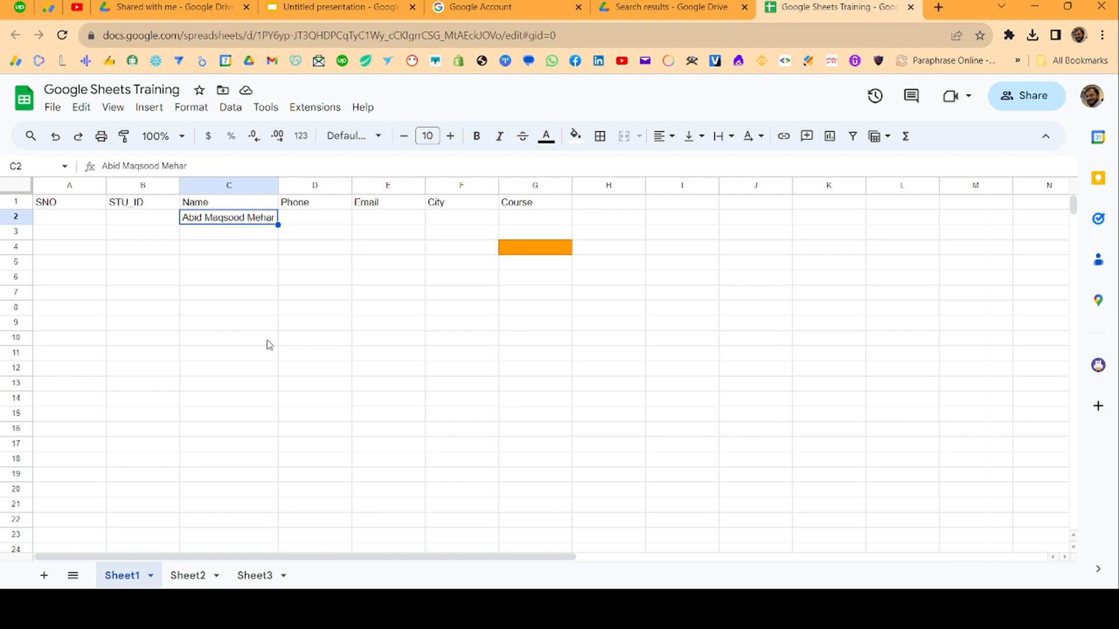
Enter 'Lahore, Punjab, Pakistan' in cell F2 under City
key("Right")
key("Right")
key("Right")
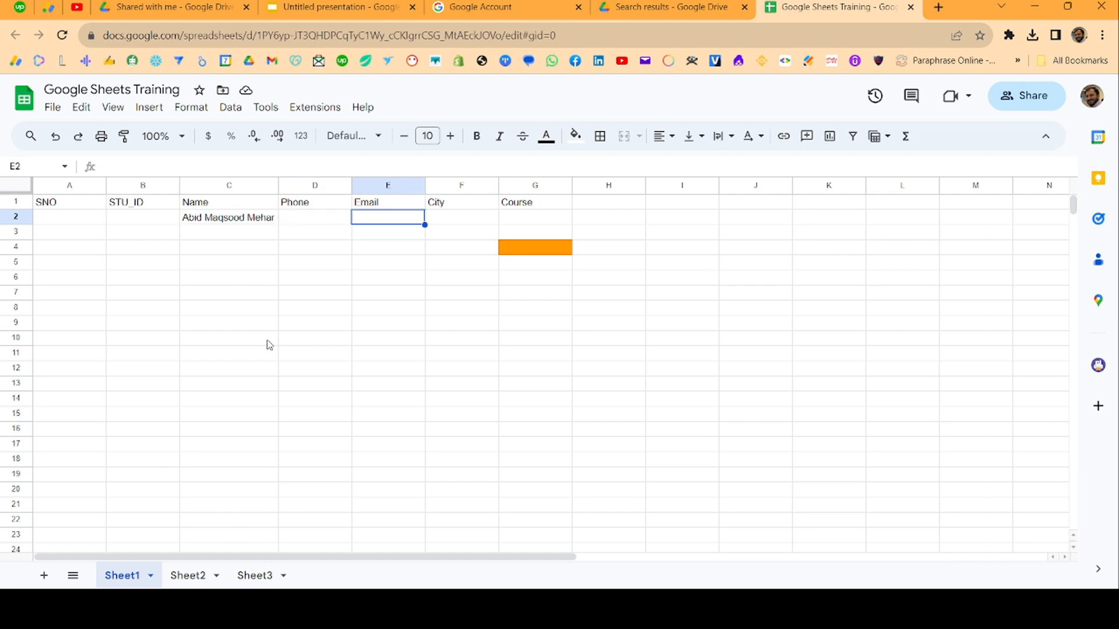
type("Lahore, ")
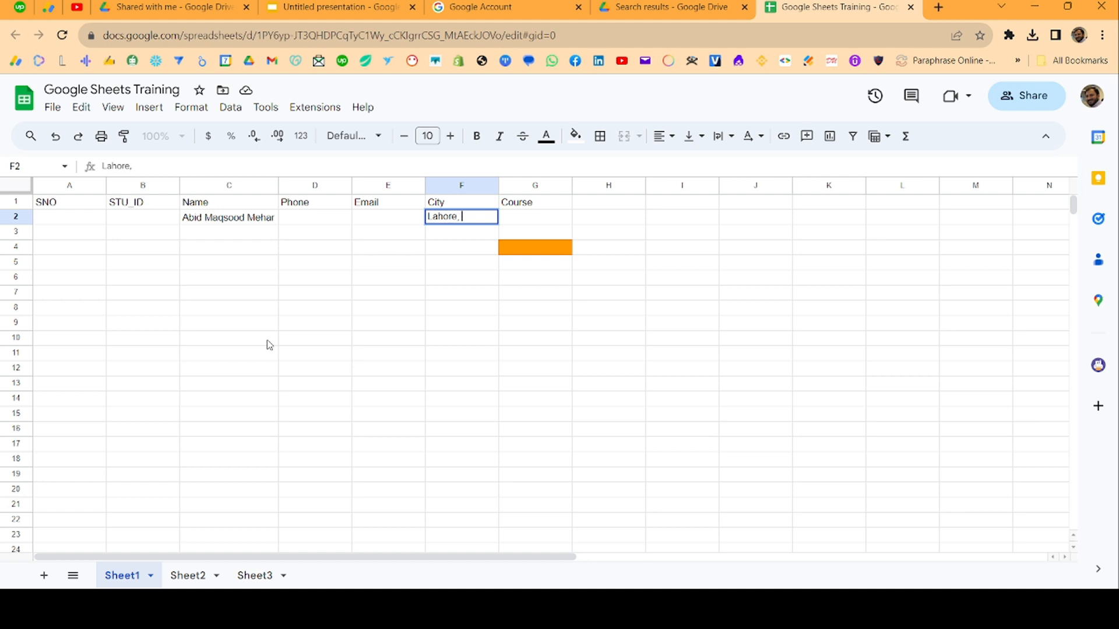
type("Punjab, Pakistan")
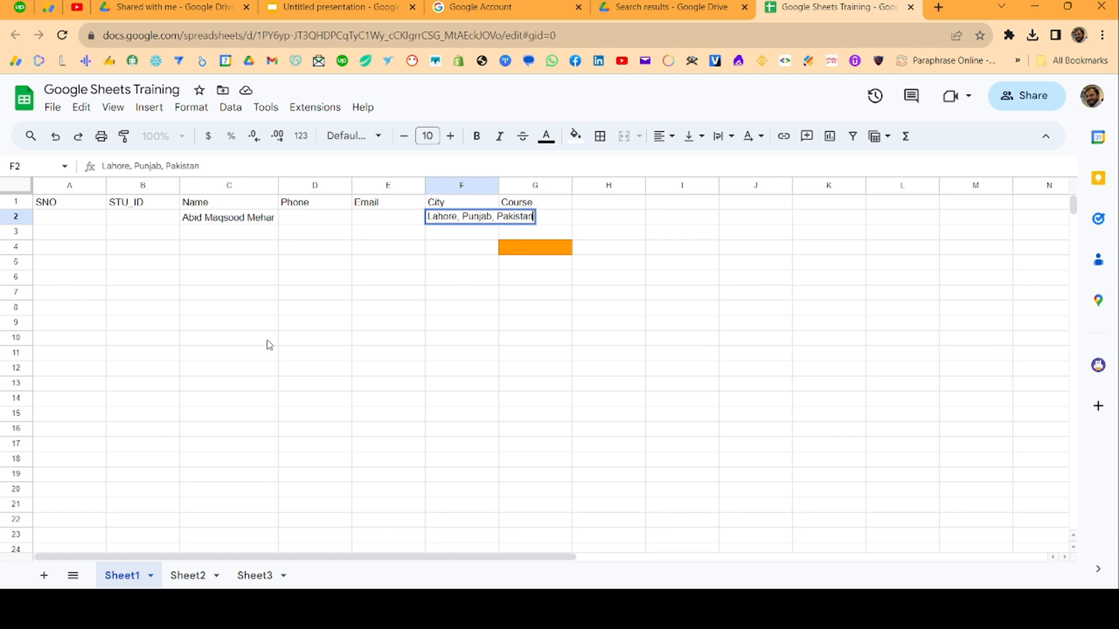
key("Tab")
key("Left")
key("Down")
key("Up")
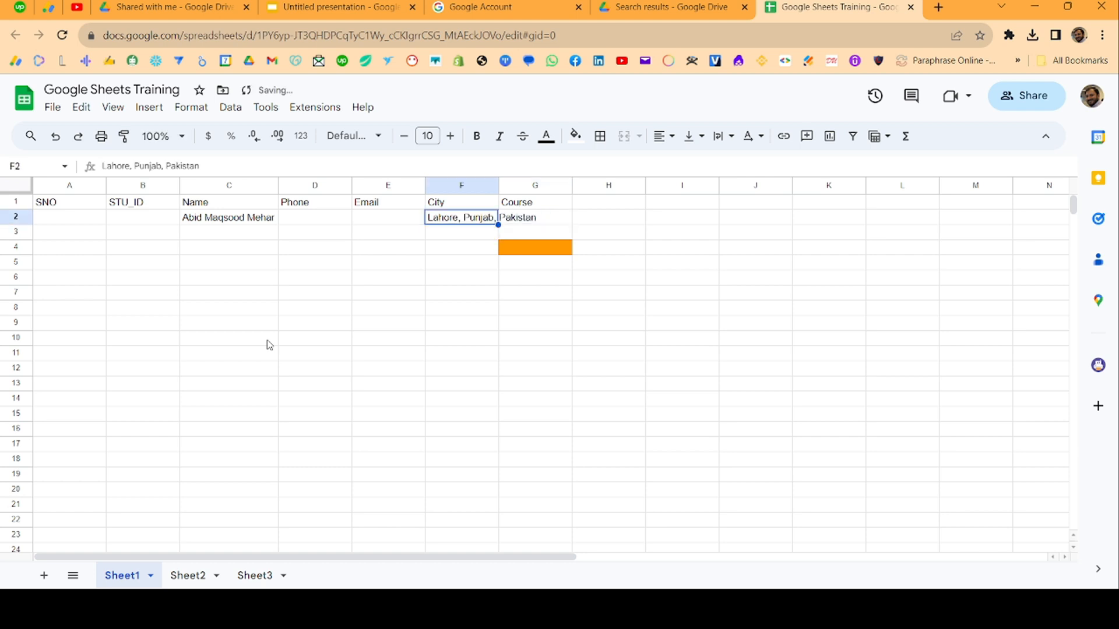
key("Right")
key("Left")
Auto-fit column F to show the full city entry in F2
left_click(496, 253)
left_click(494, 225)
left_click(551, 296)
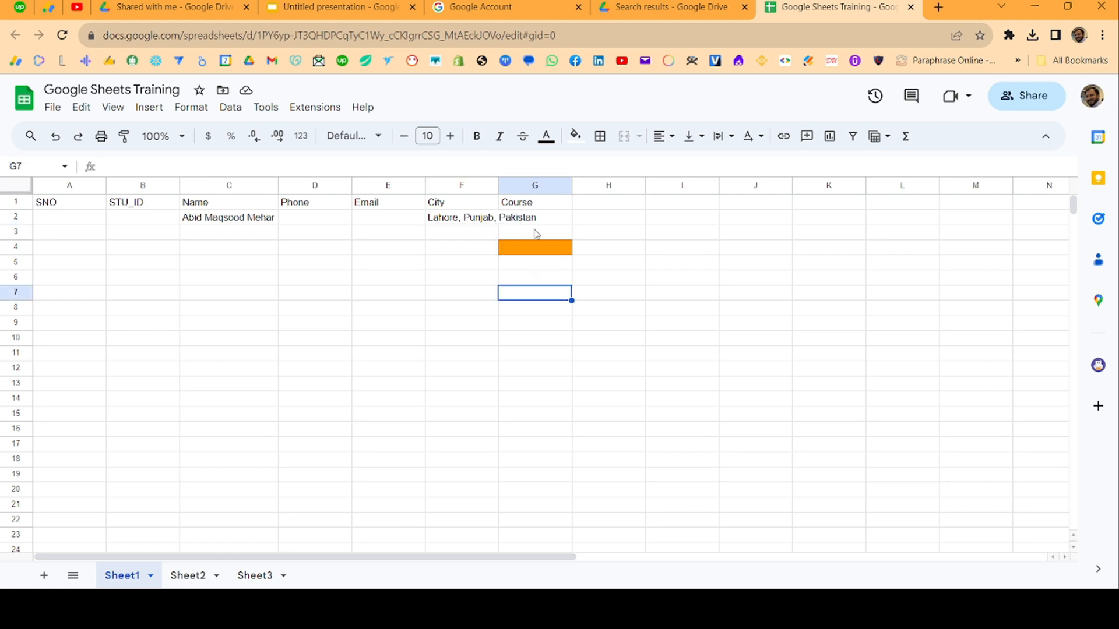
double_click(498, 185)
left_click(501, 221)
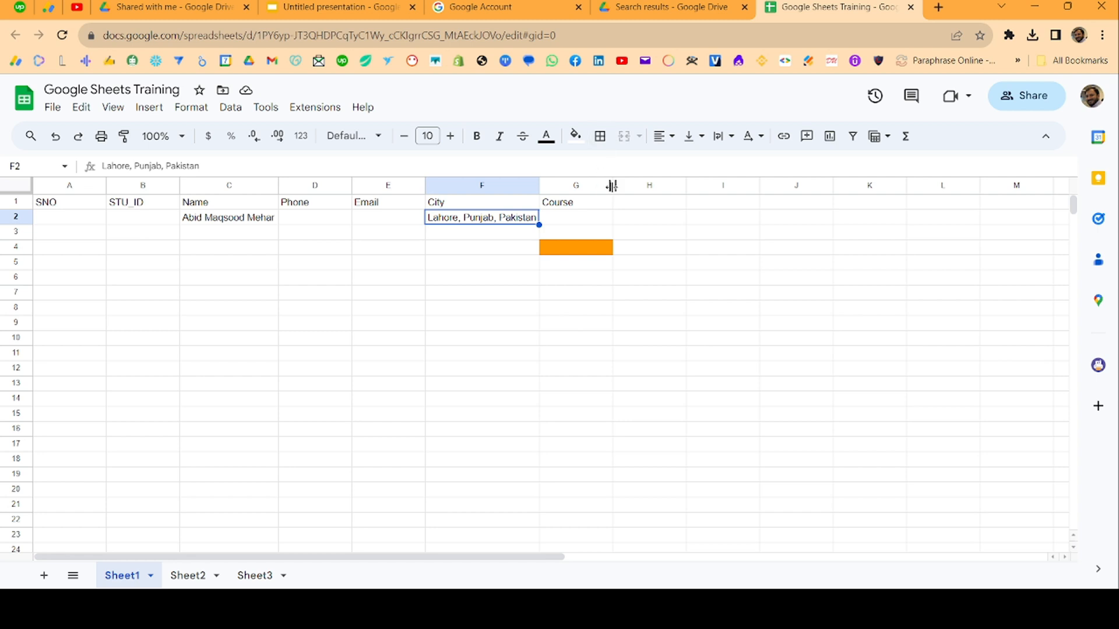
Drag the Course column G wider and select the table range A2:G11
left_click_drag(612, 186, 681, 185)
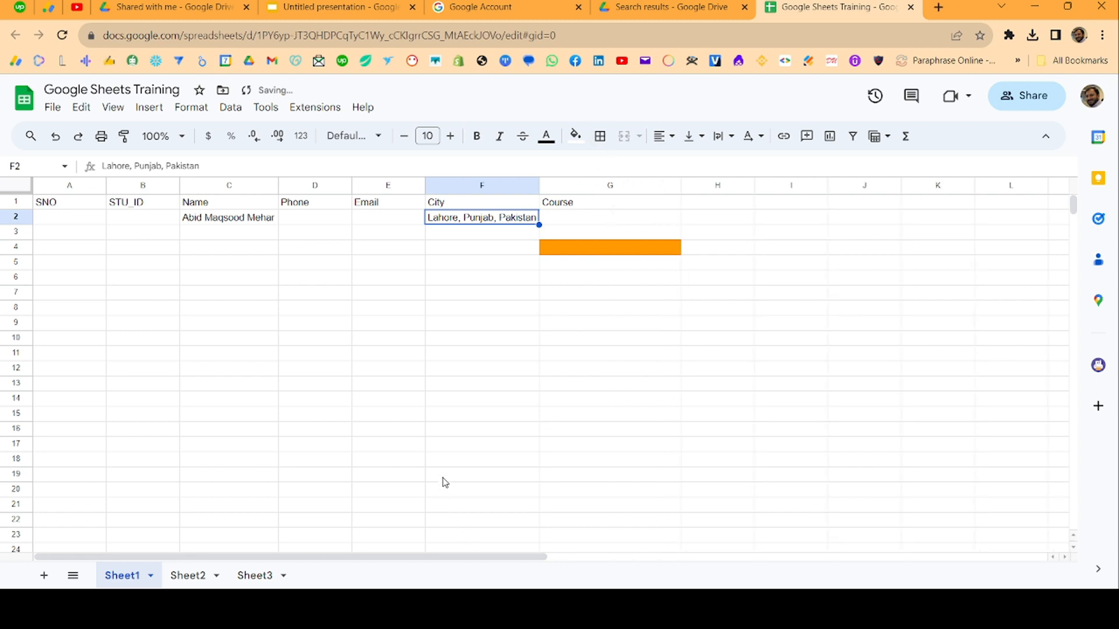
left_click(452, 417)
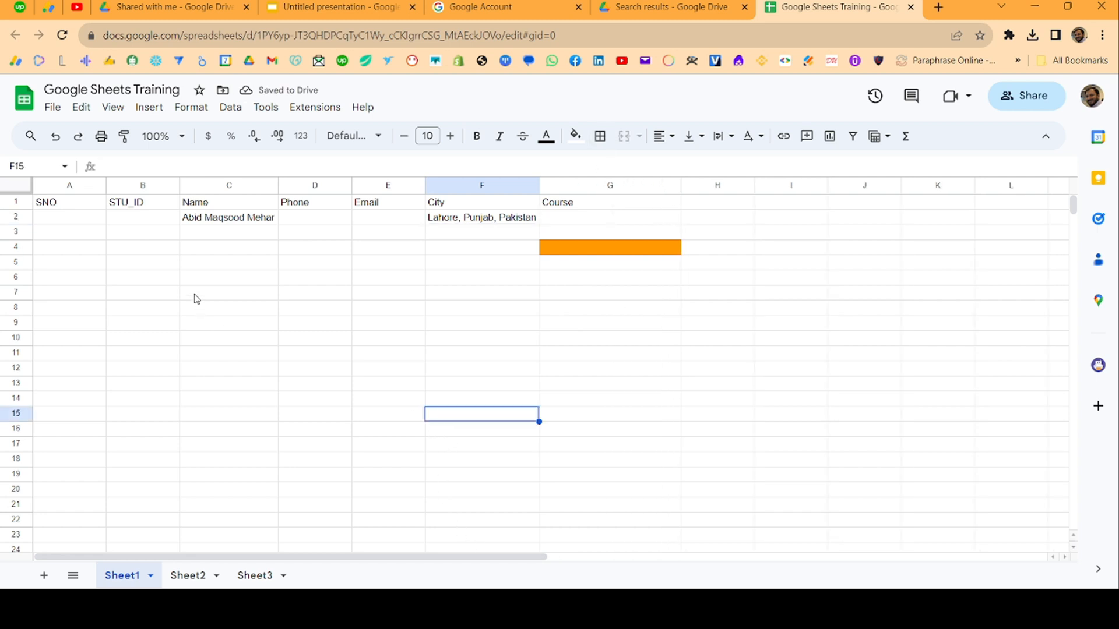
left_click_drag(54, 218, 664, 360)
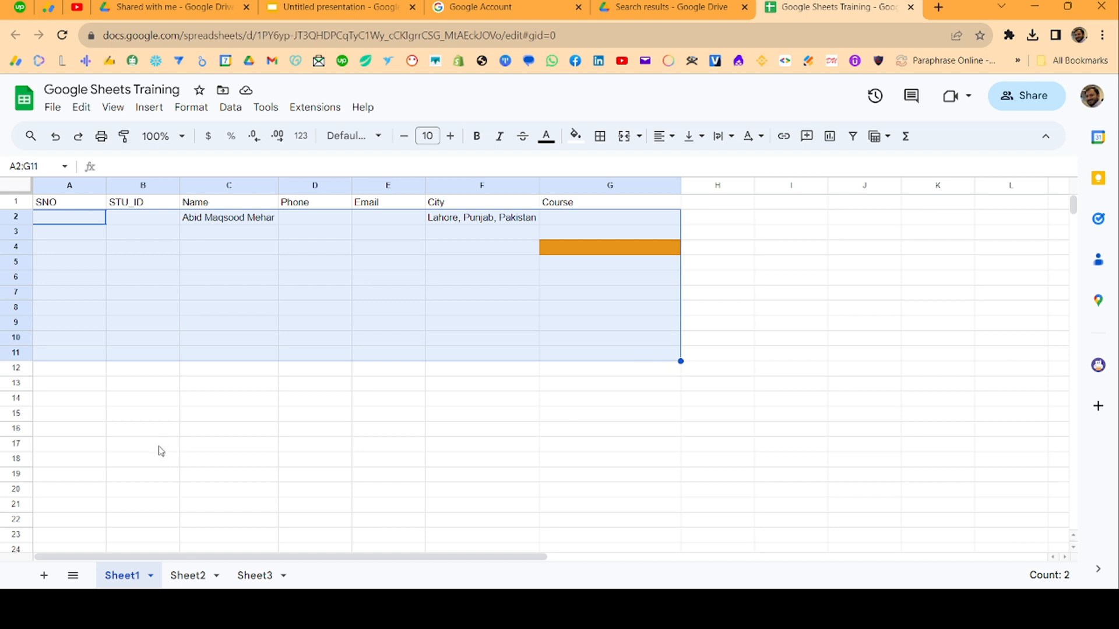
Rename the Sheet1 tab to 'Registration'
left_click(90, 372)
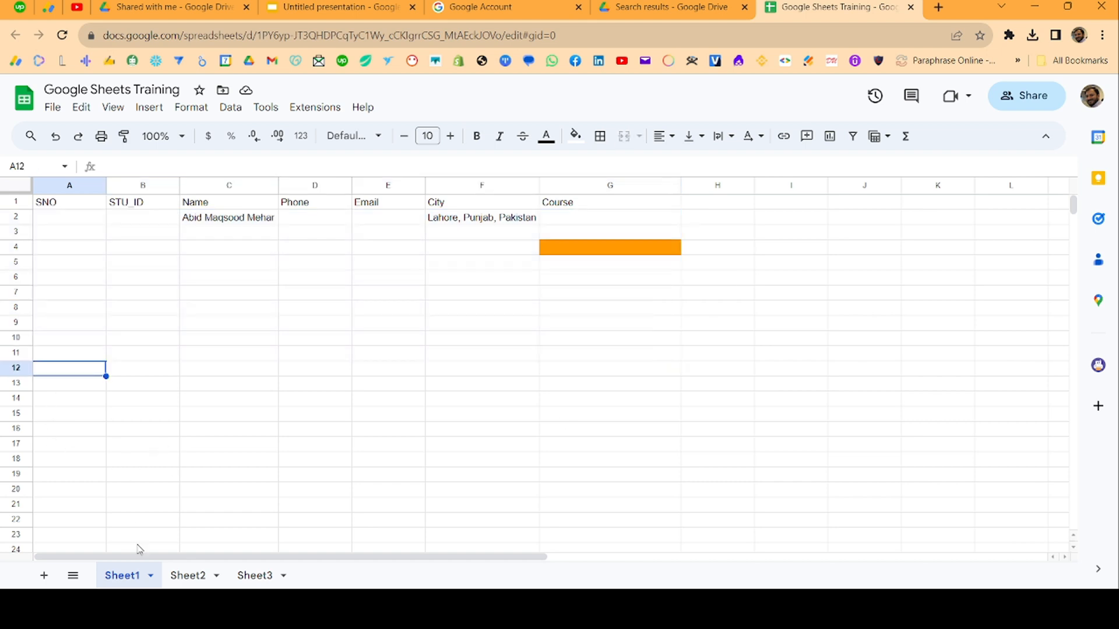
double_click(133, 578)
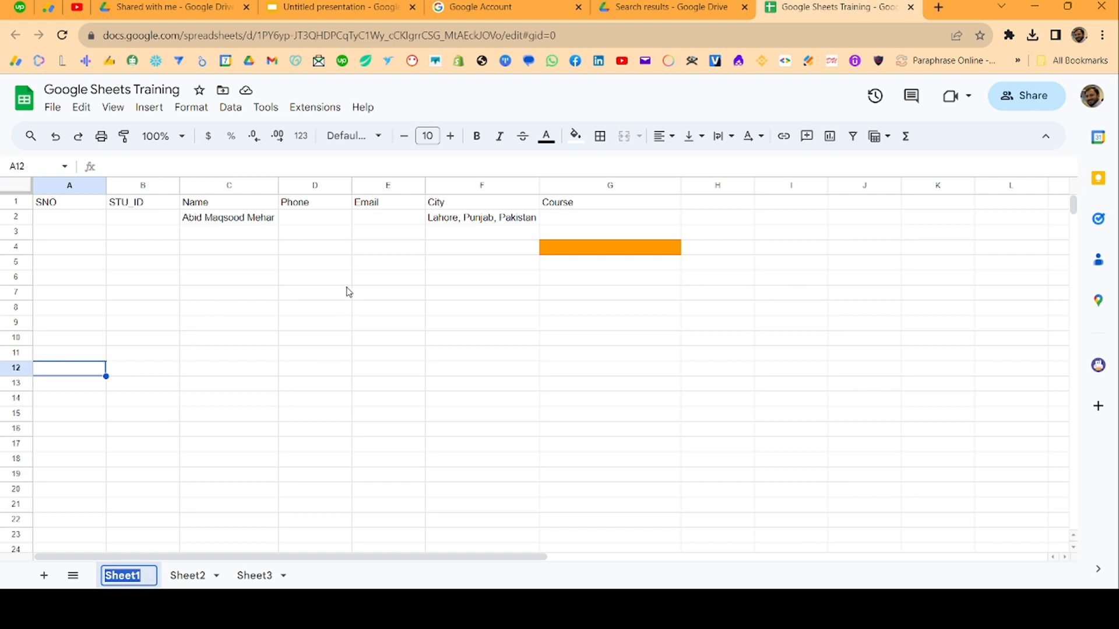
type("Registr")
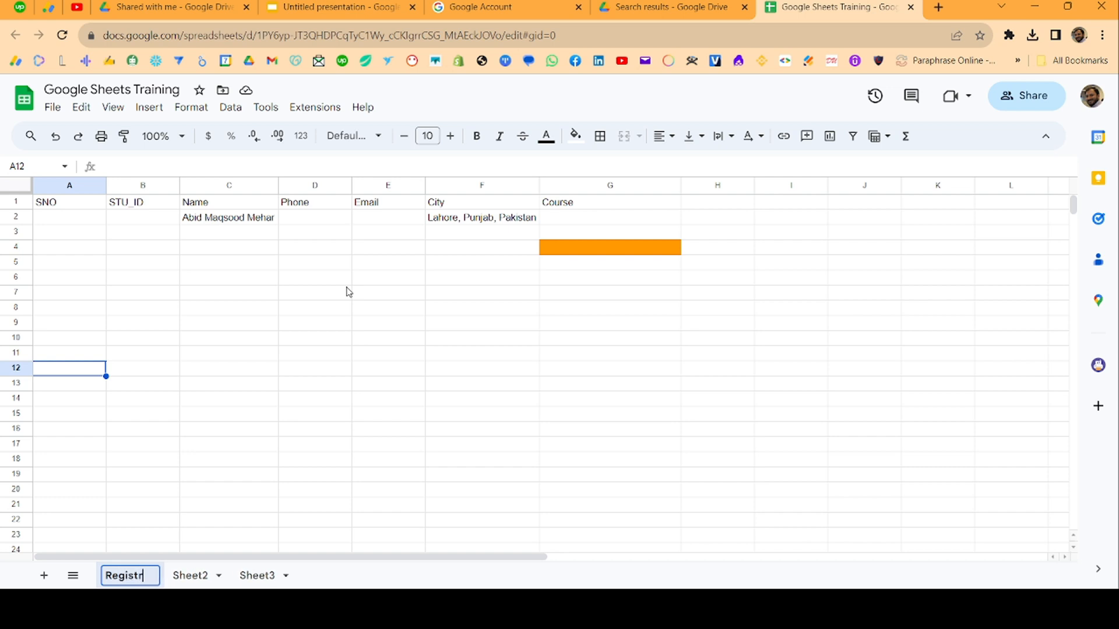
type("ation")
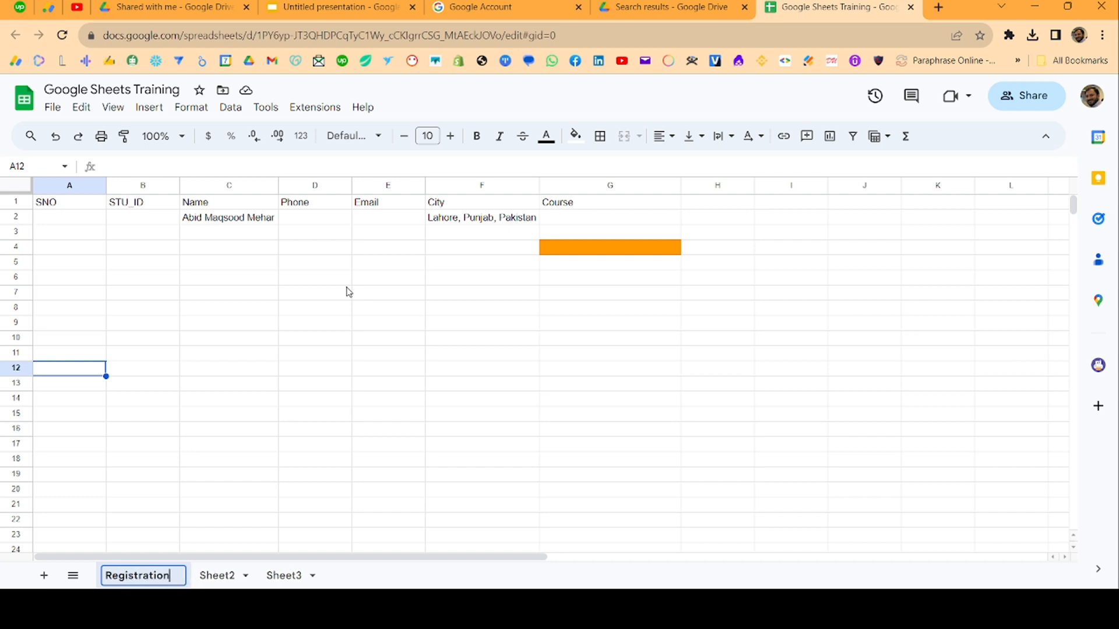
key("Return")
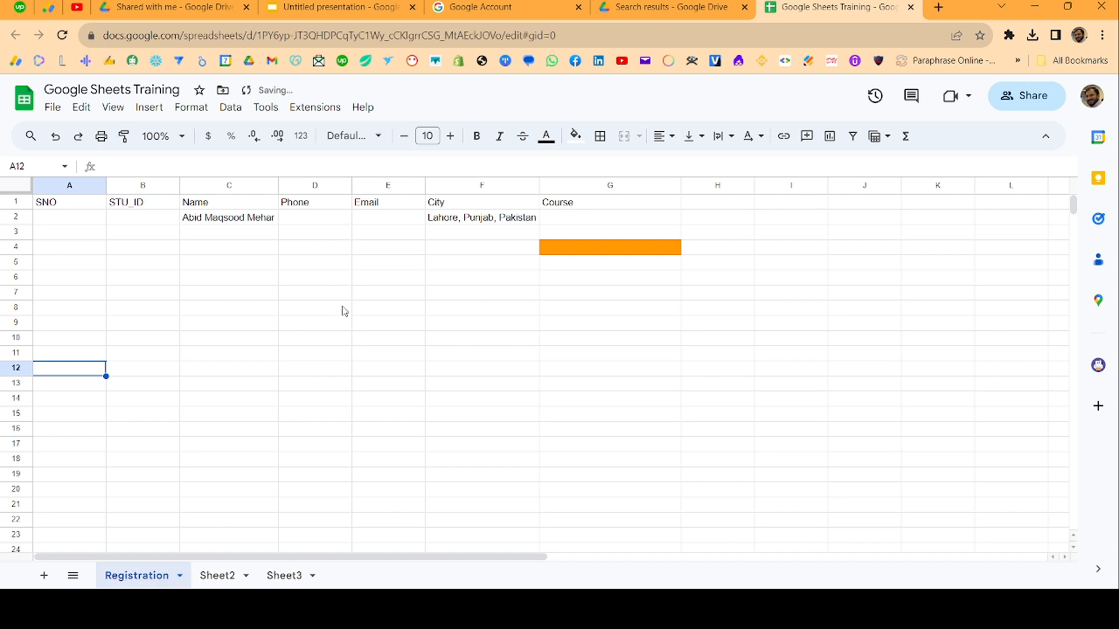
left_click(144, 507)
right_click(149, 577)
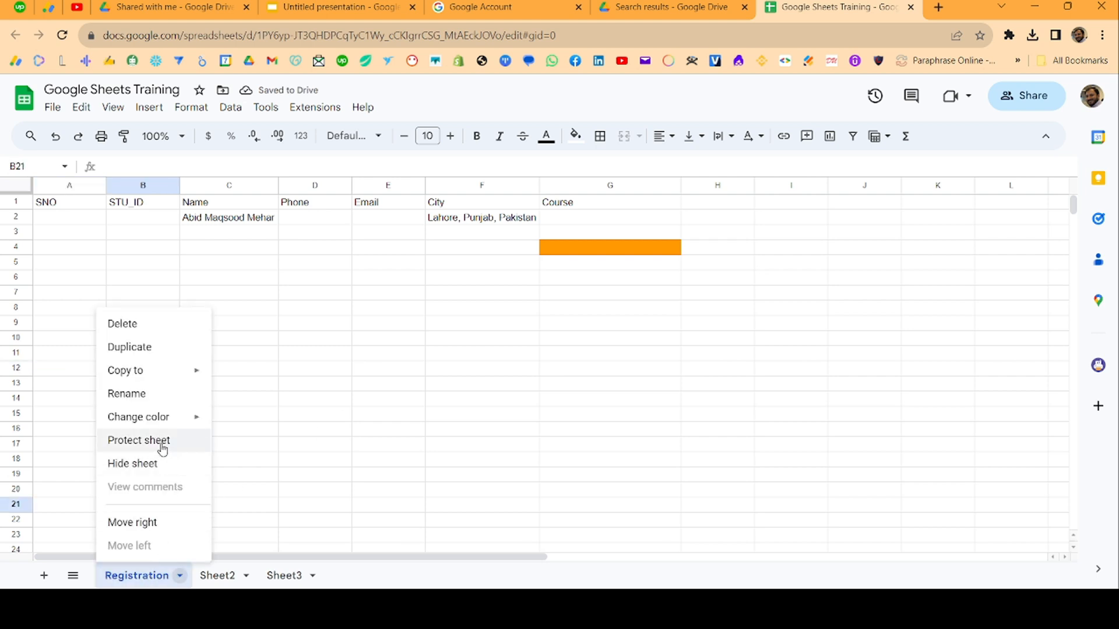
left_click(148, 394)
left_click(260, 430)
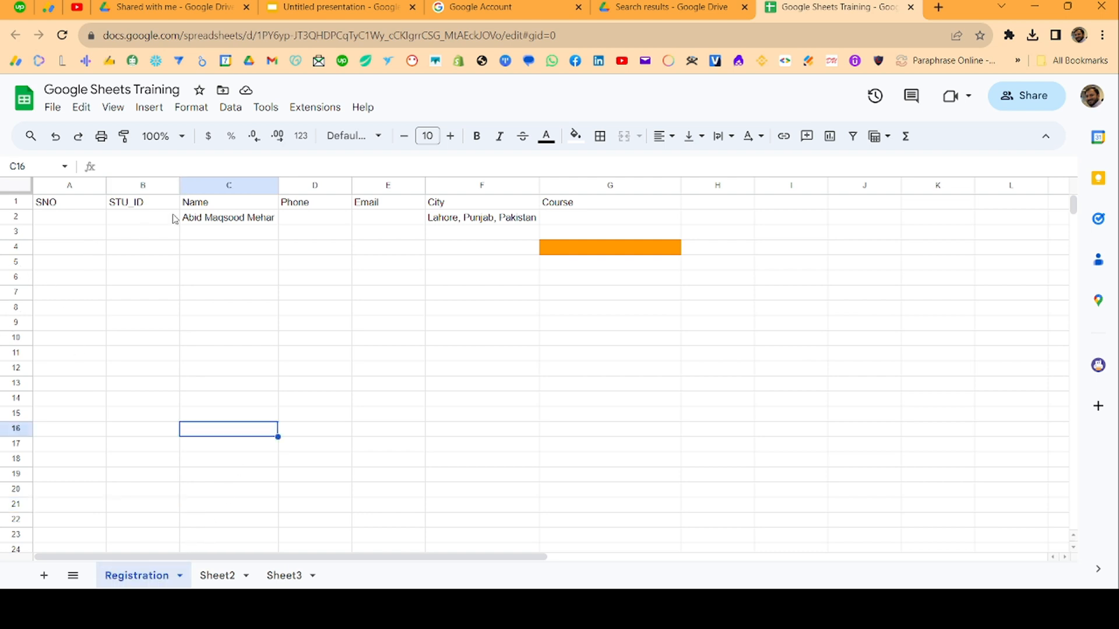
left_click(192, 222)
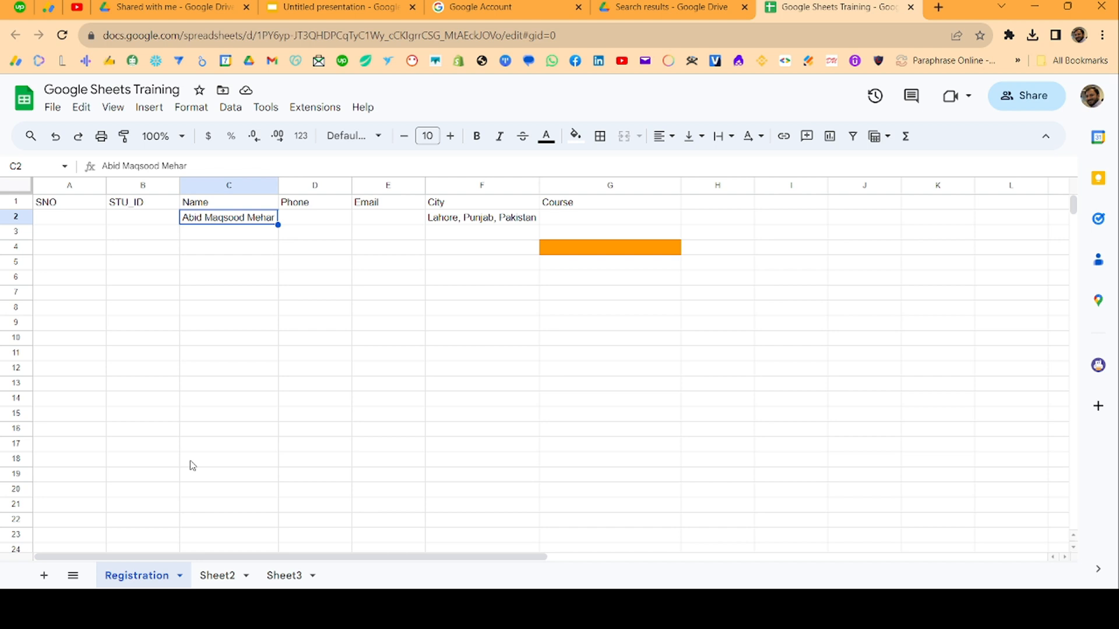
Undo an accidental overwrite of C2, then append ', Lahore' to the student's name
type("Laho")
key("Tab")
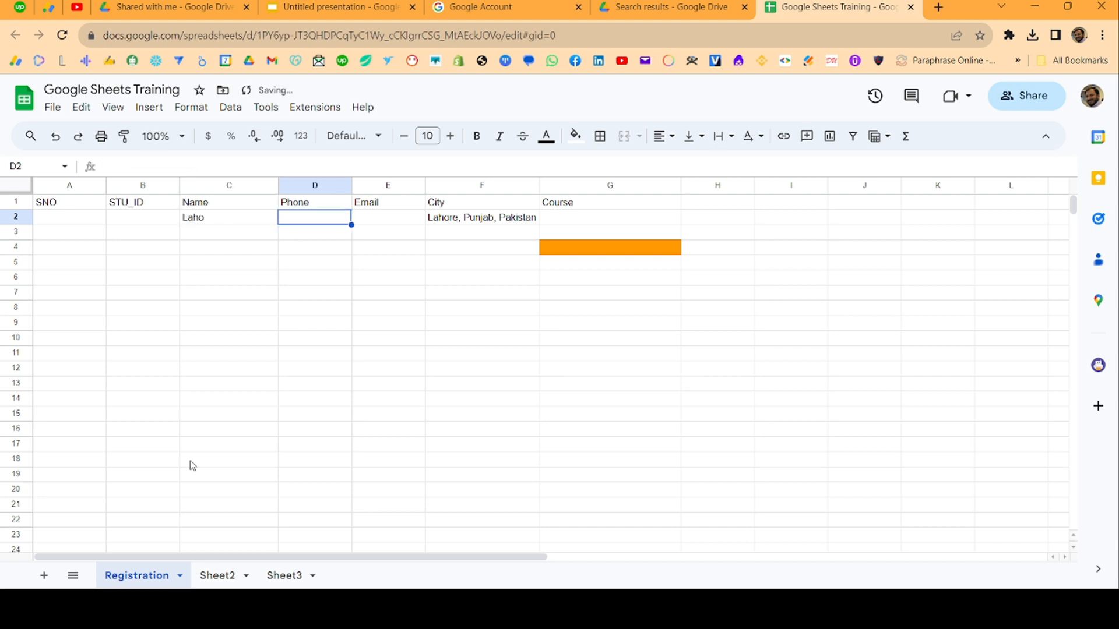
key("Left")
key("ctrl+z")
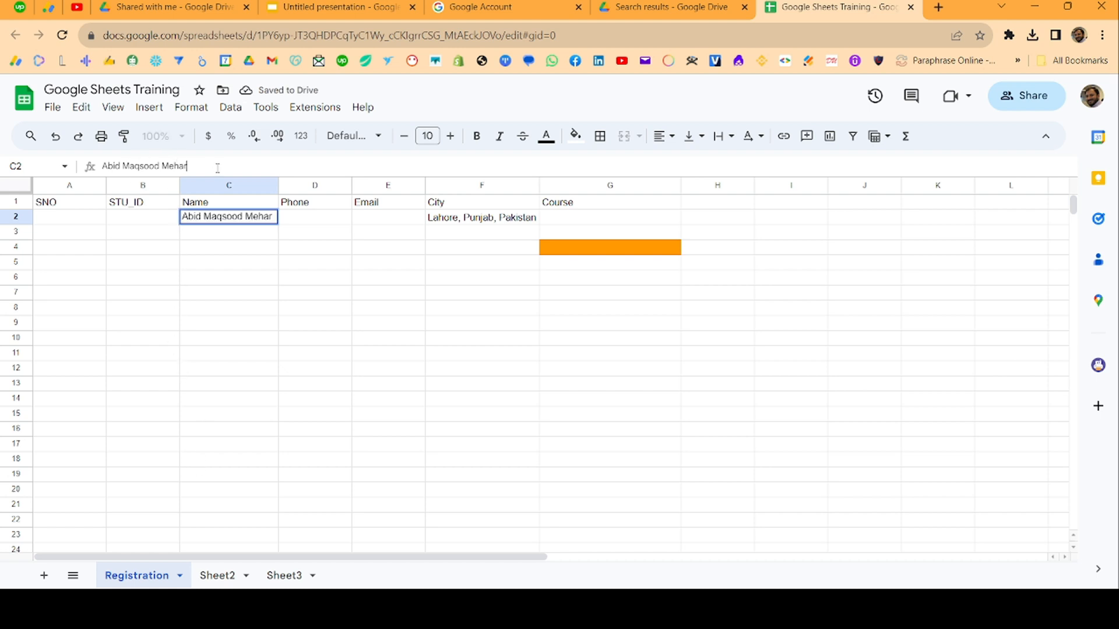
type(", Lahore")
key("Return")
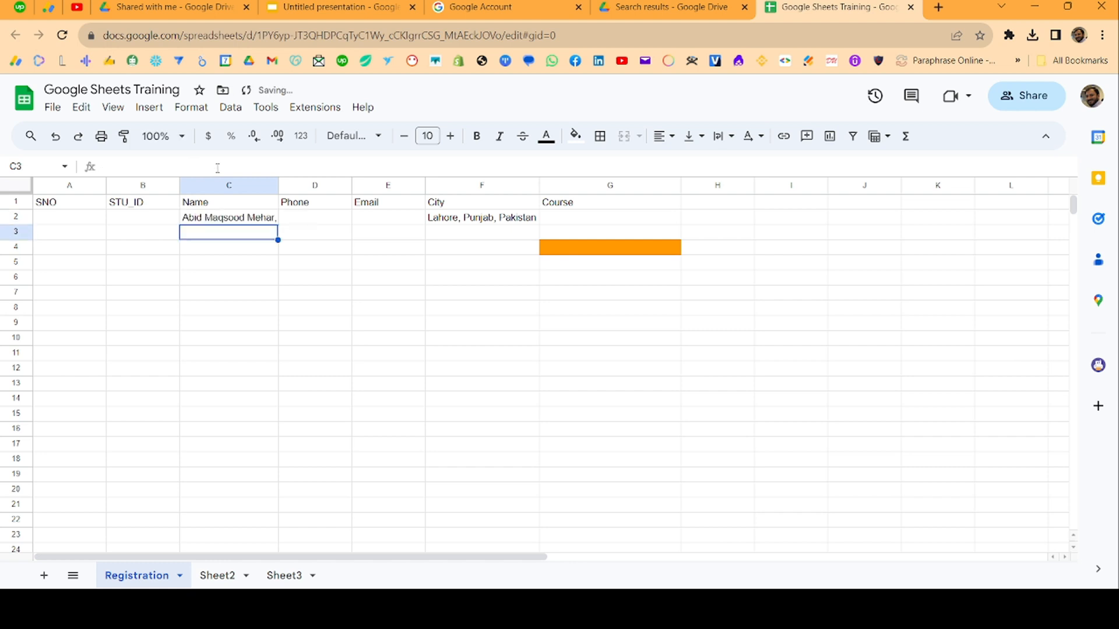
key("Up")
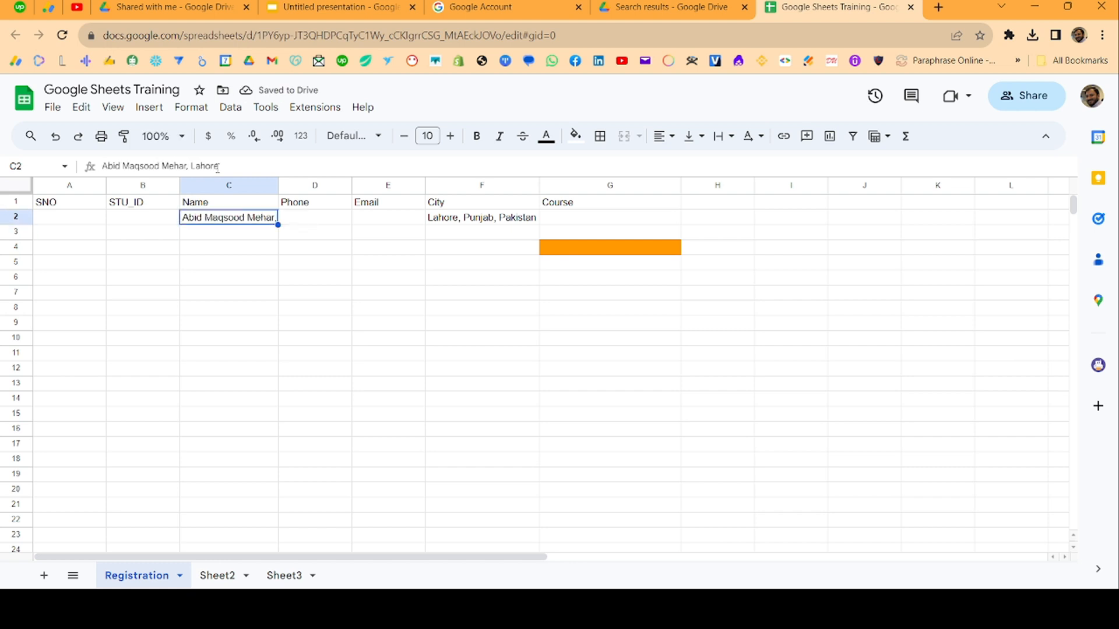
left_click(486, 224)
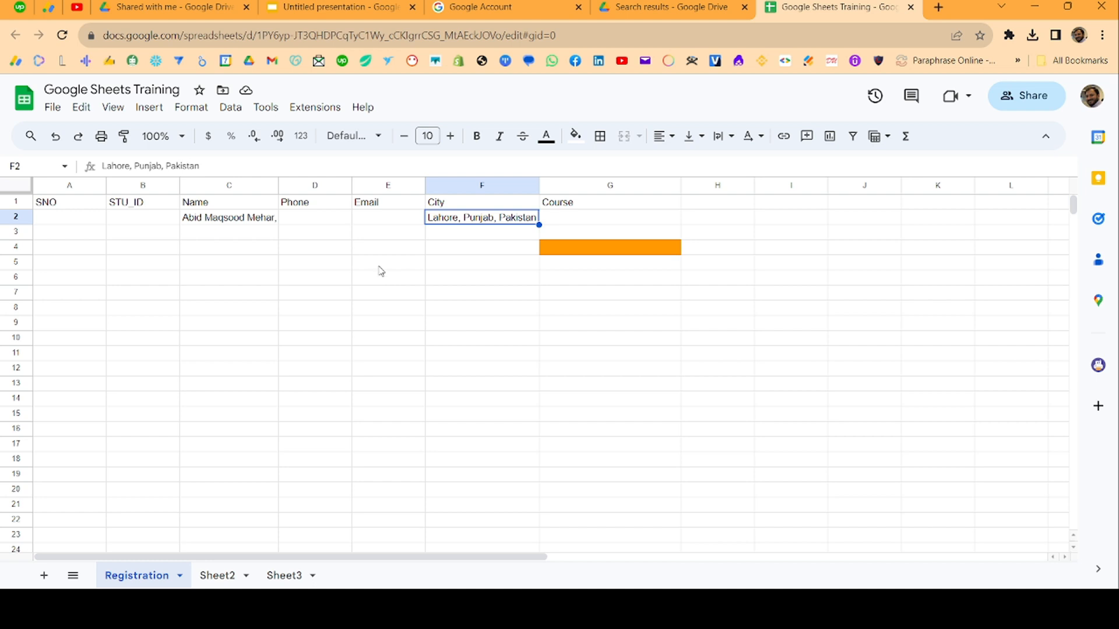
double_click(485, 223)
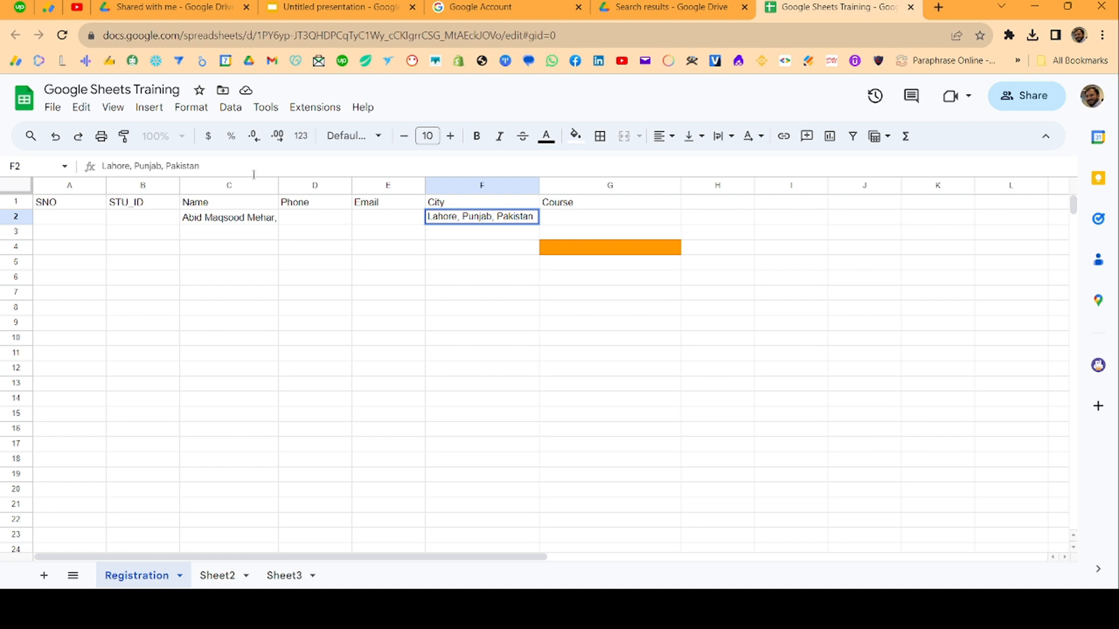
left_click(506, 248)
left_click(505, 217)
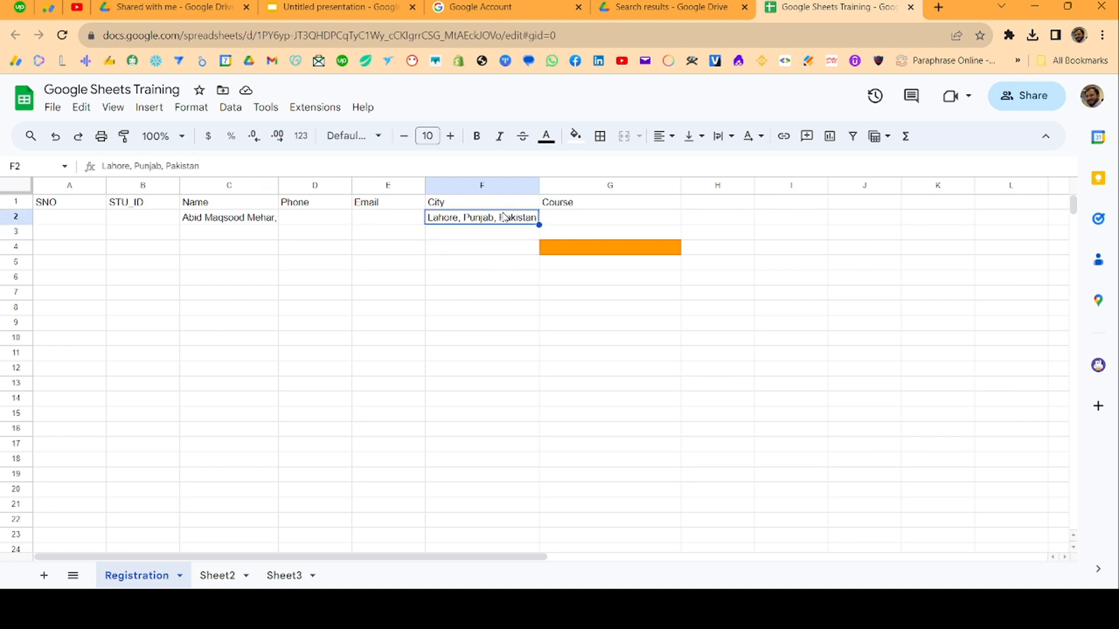
double_click(502, 222)
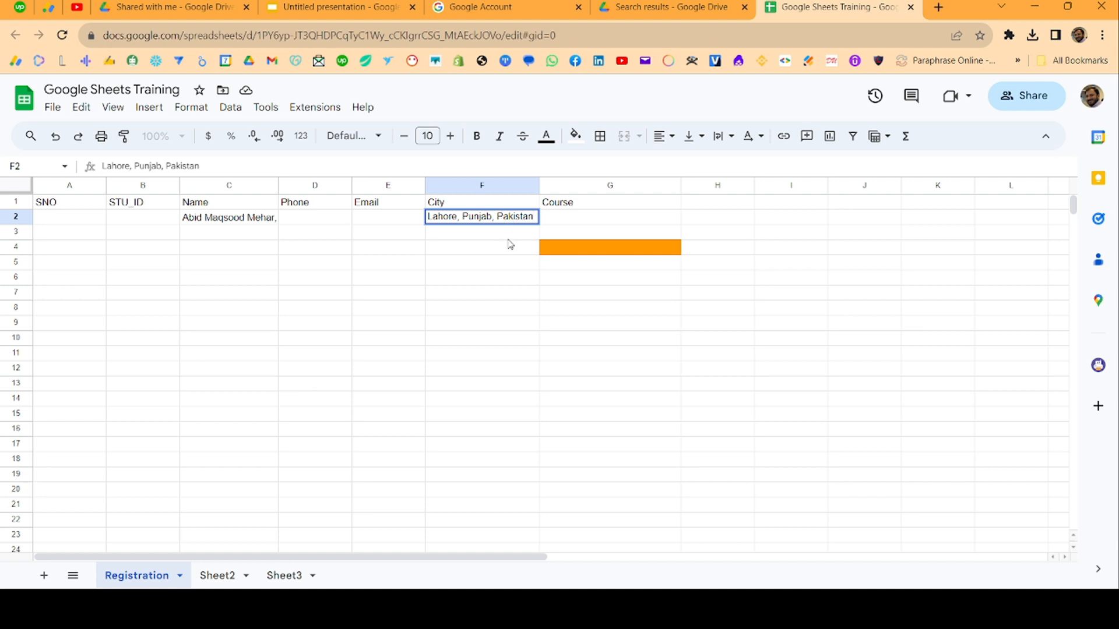
key("Return")
key("Up")
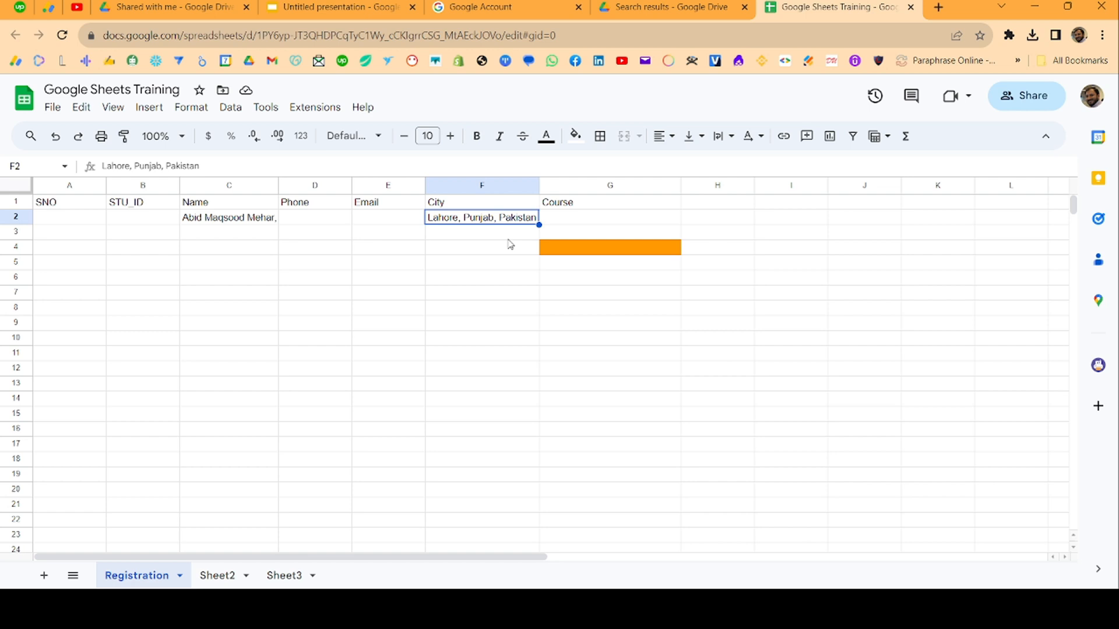